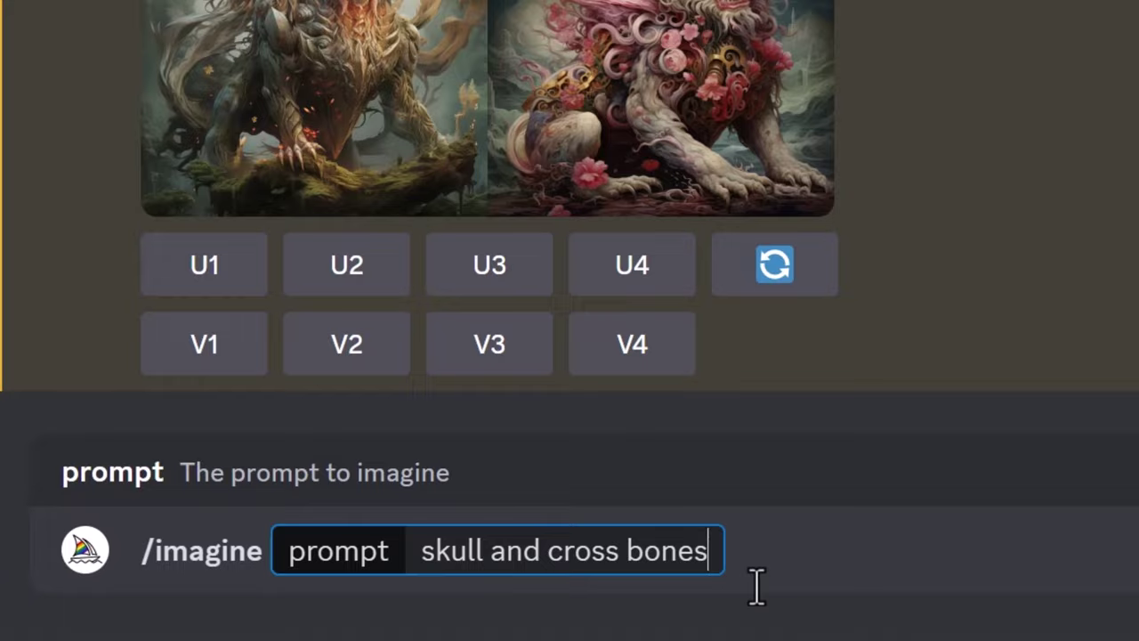
Step: Send the skull and crossbones prompt and open the upscaled skull image full size
{"action": "key", "text": "Return"}
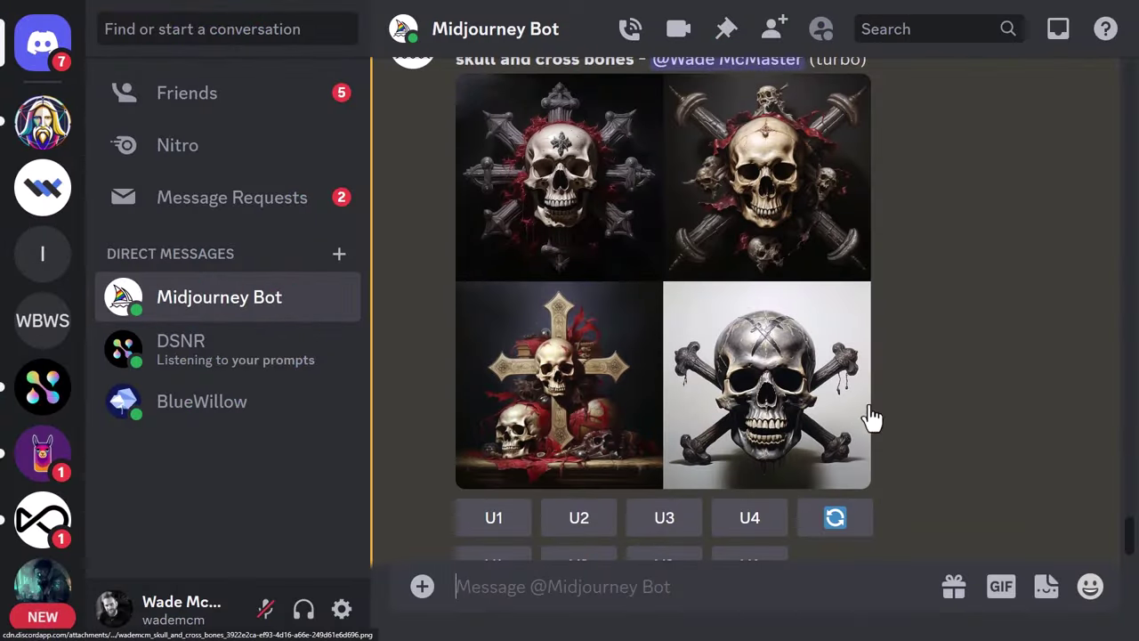
{"action": "scroll", "coordinate": [765, 405], "scroll_direction": "down", "scroll_amount": 1}
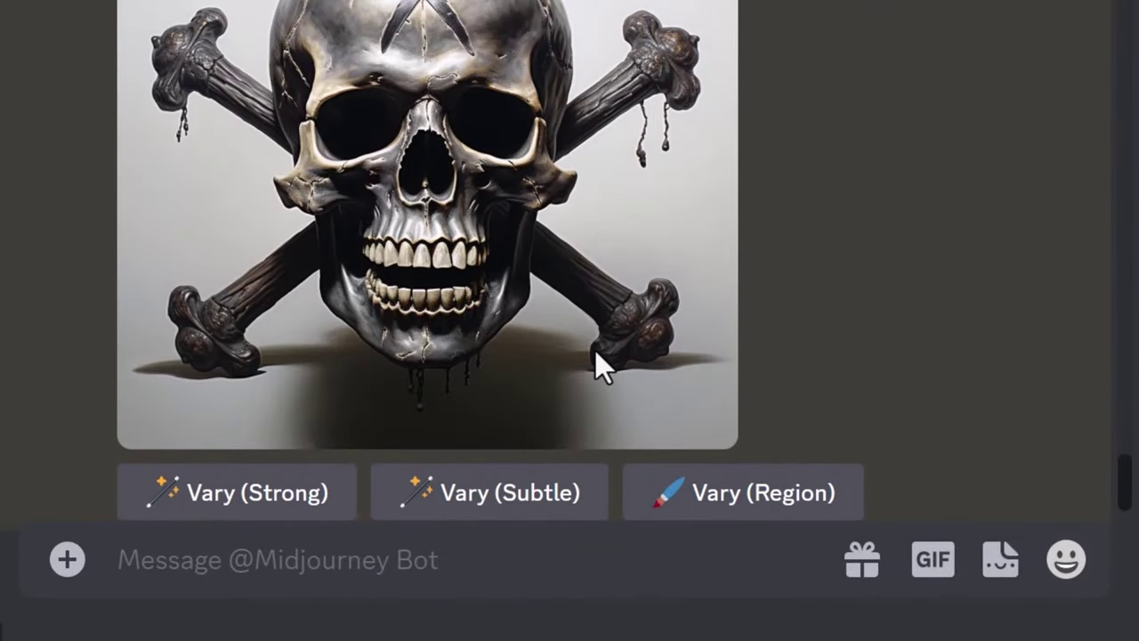
{"action": "left_click", "coordinate": [375, 183]}
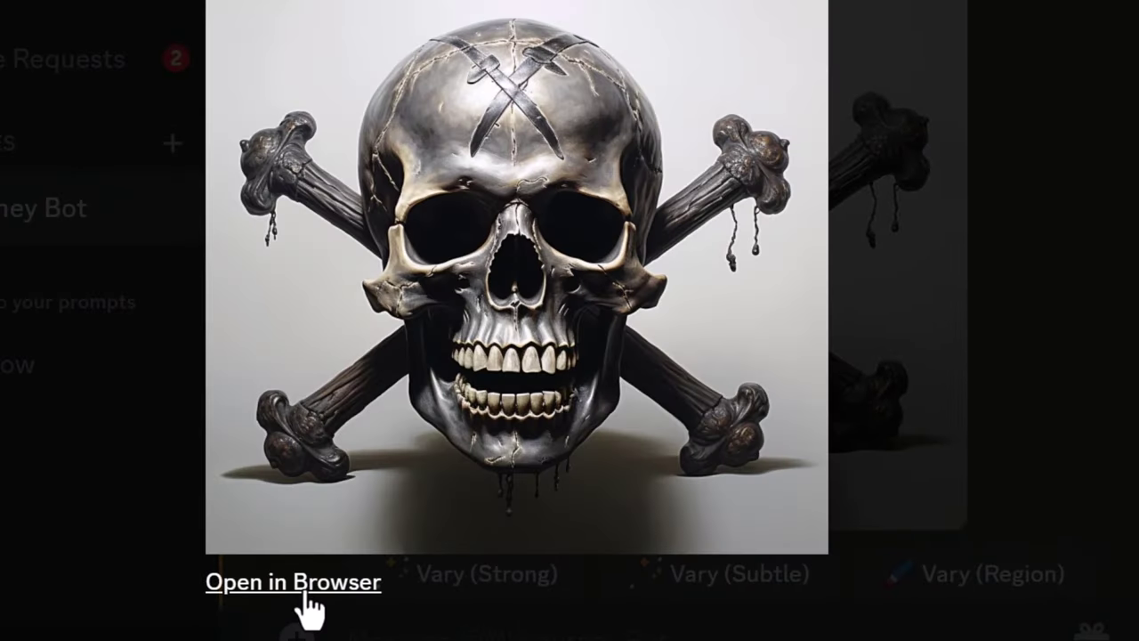
Step: Copy the skull image's link address and begin a new /imagine command
{"action": "right_click", "coordinate": [304, 591]}
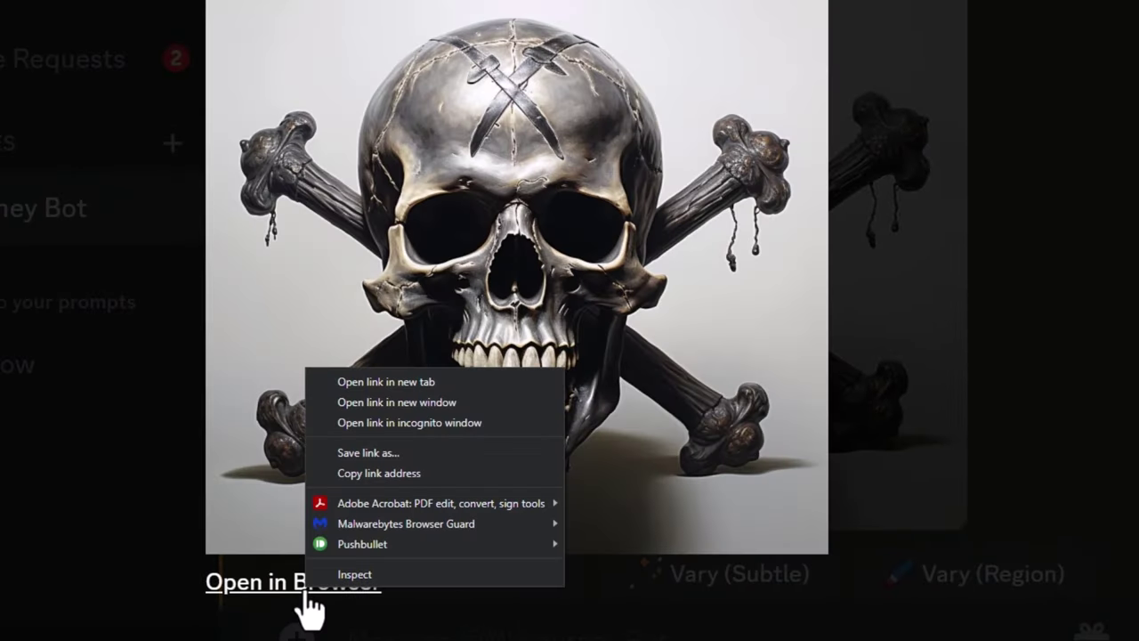
{"action": "left_click", "coordinate": [382, 474]}
{"action": "key", "text": "Escape"}
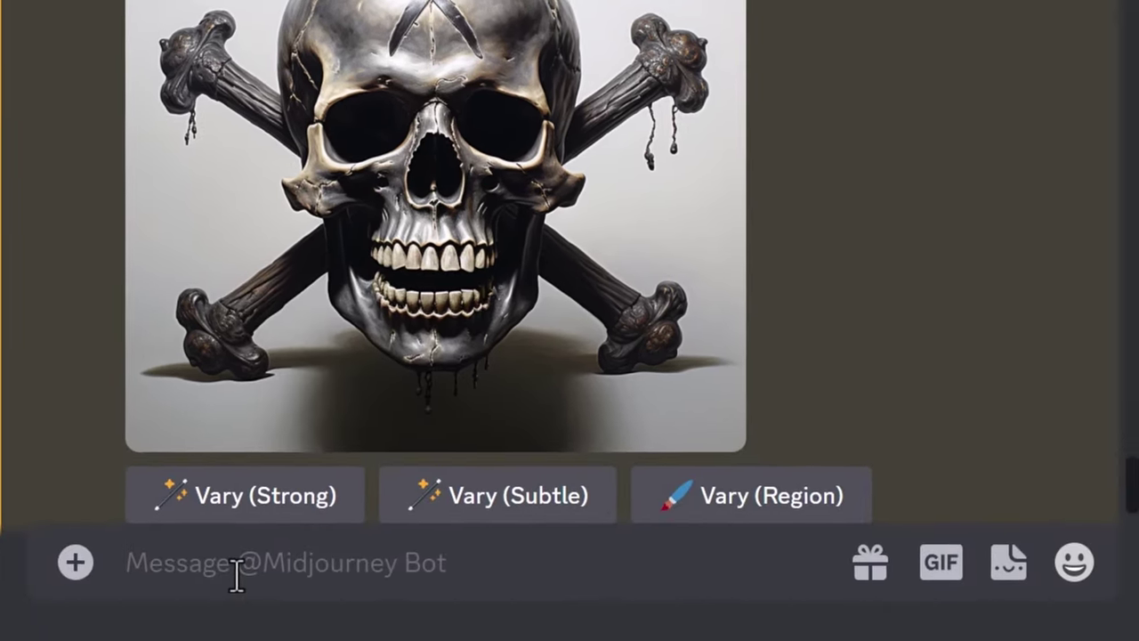
{"action": "type", "text": "/imag"}
{"action": "key", "text": "Tab"}
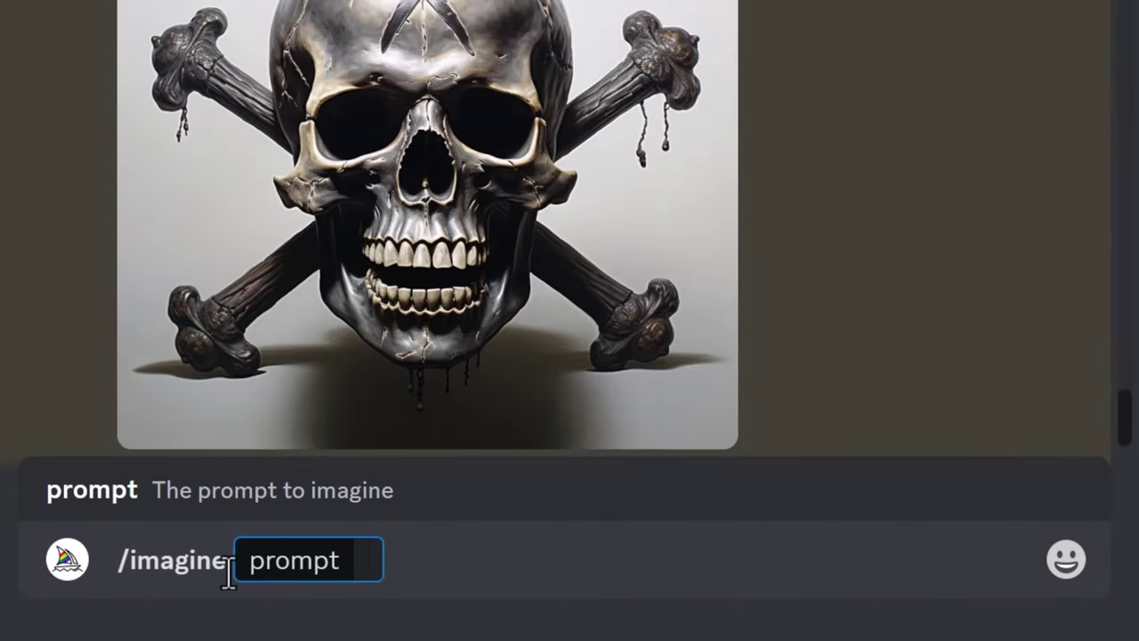
Step: Prompt 'cyborg in the desert' from the skull link, upscale image 1 and copy its link
{"action": "key", "text": "ctrl+v"}
{"action": "type", "text": "cyborg in the desert"}
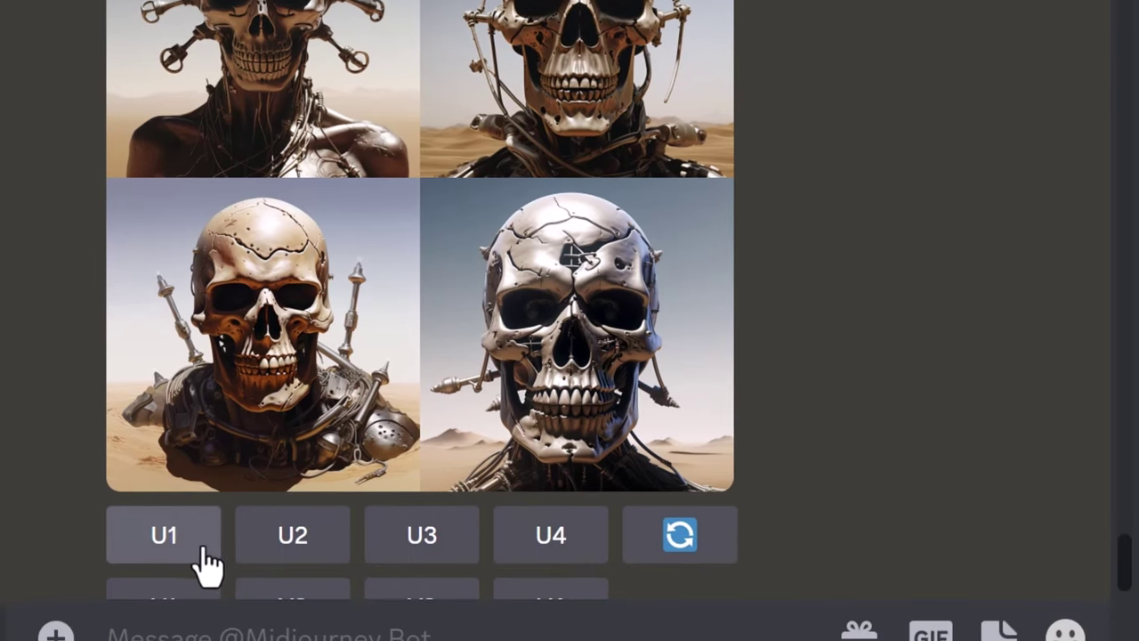
{"action": "left_click", "coordinate": [203, 550]}
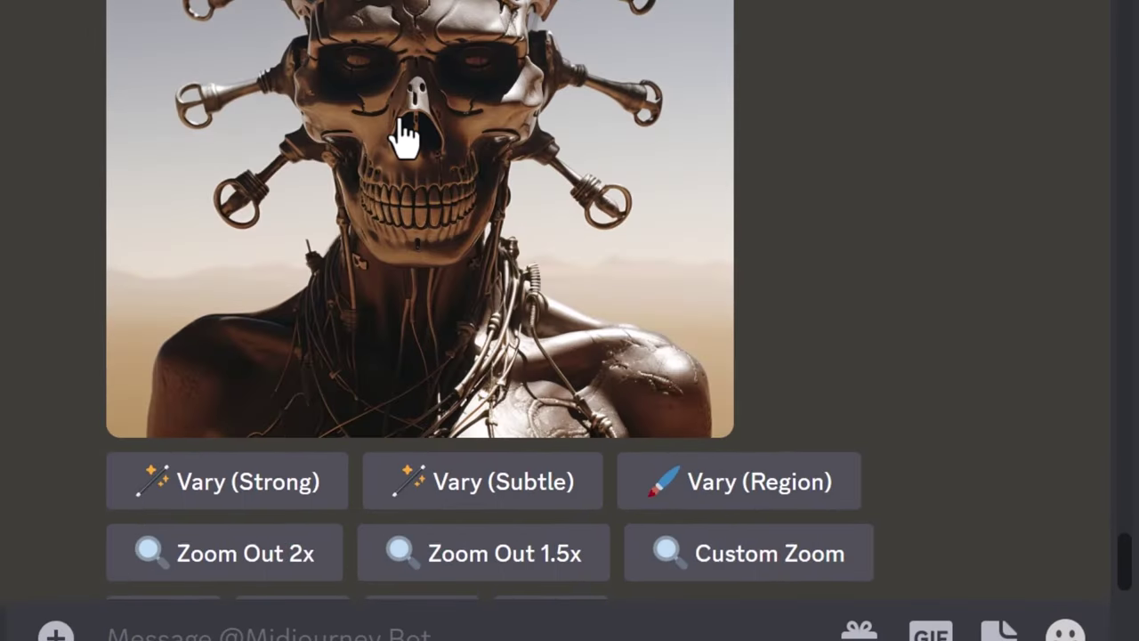
{"action": "left_click", "coordinate": [404, 138]}
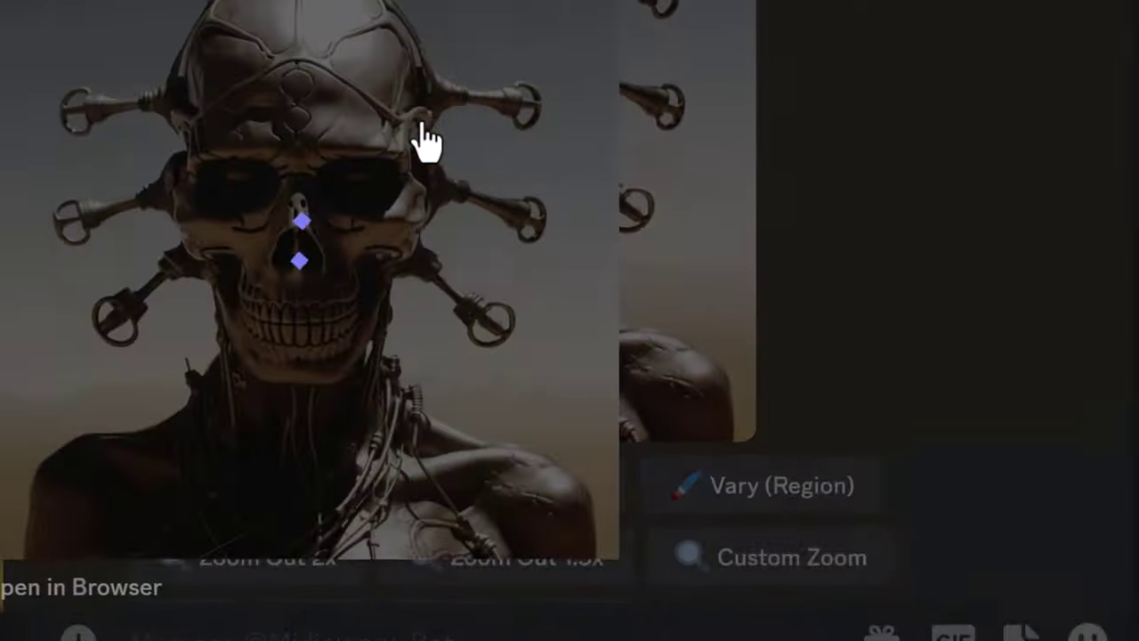
{"action": "right_click", "coordinate": [342, 628]}
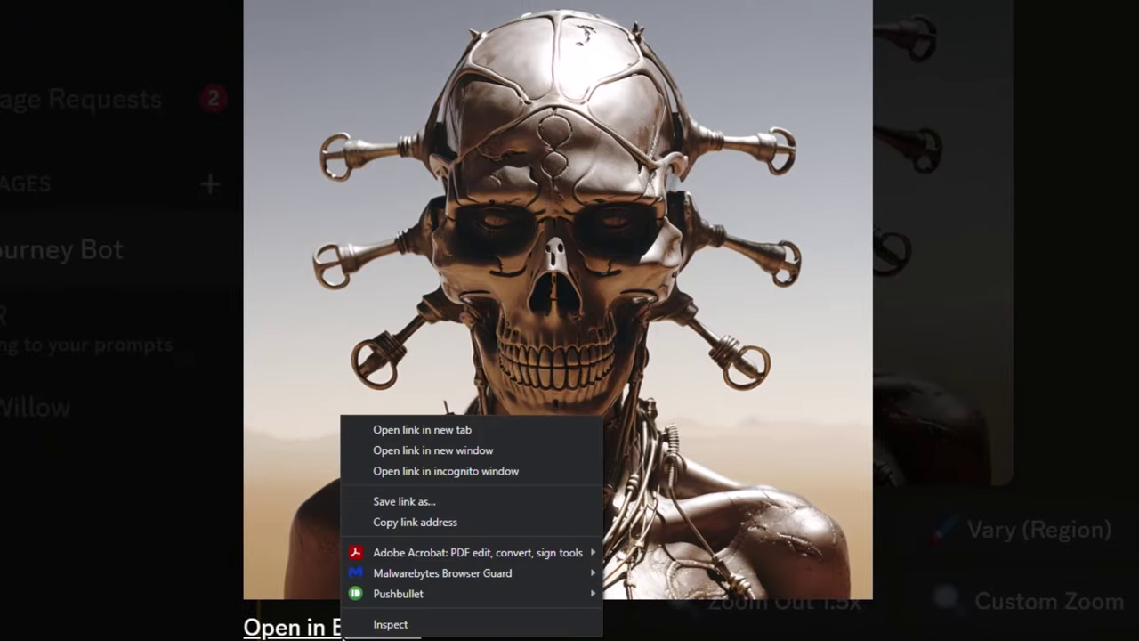
{"action": "left_click", "coordinate": [449, 522]}
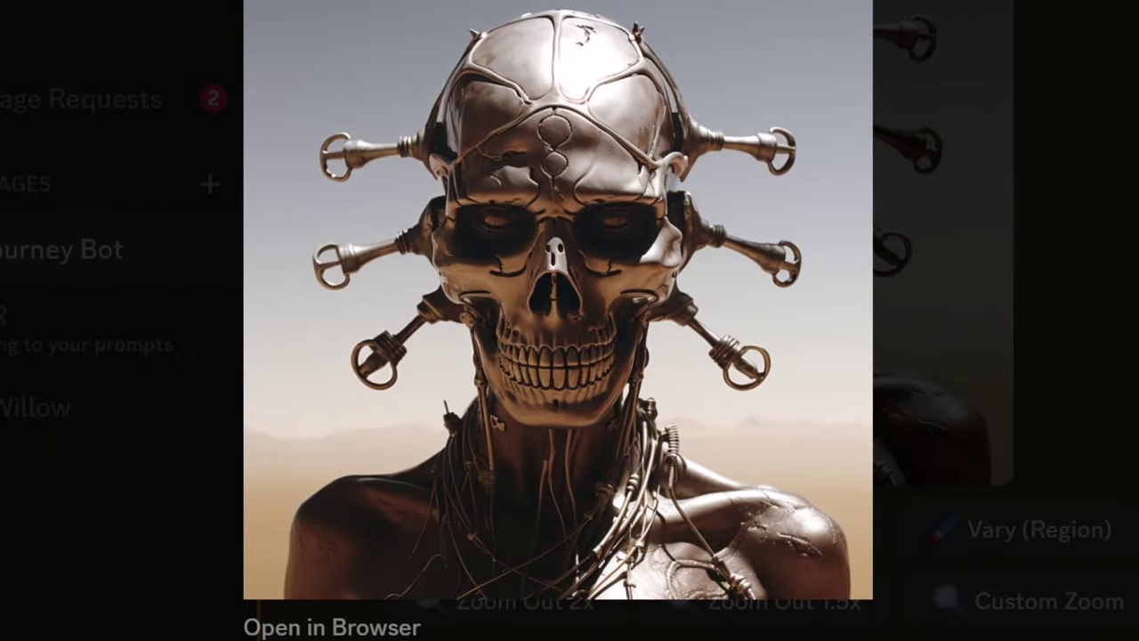
{"action": "key", "text": "Escape"}
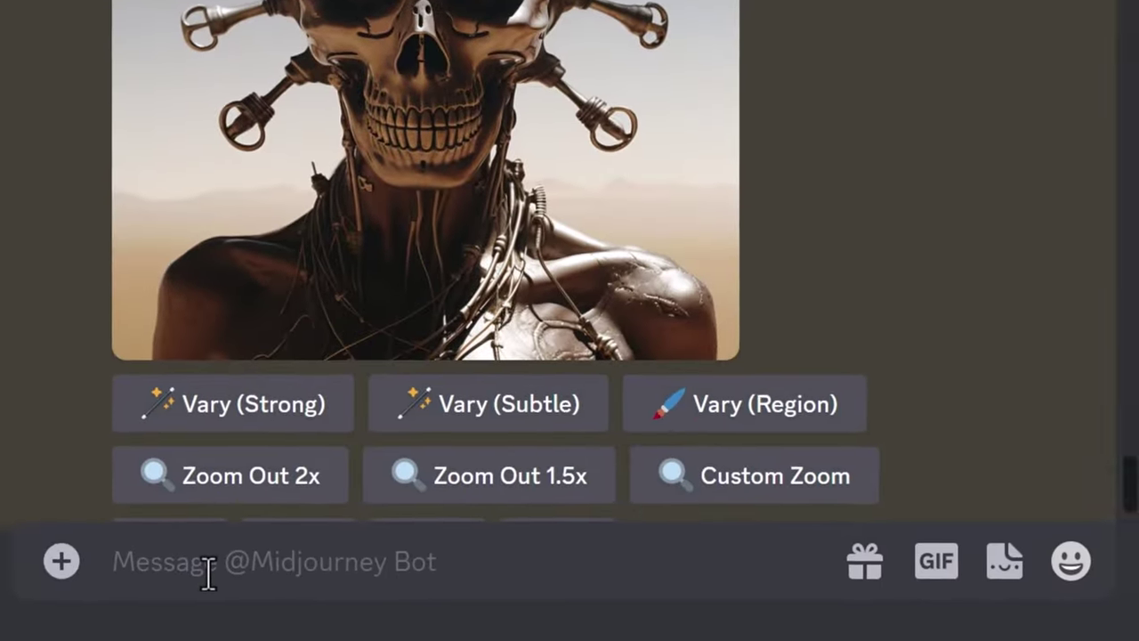
Step: Start a new /imagine with the cyborg image link plus 'tatooine sith'
{"action": "type", "text": "/im"}
{"action": "key", "text": "Tab"}
{"action": "key", "text": "ctrl+v"}
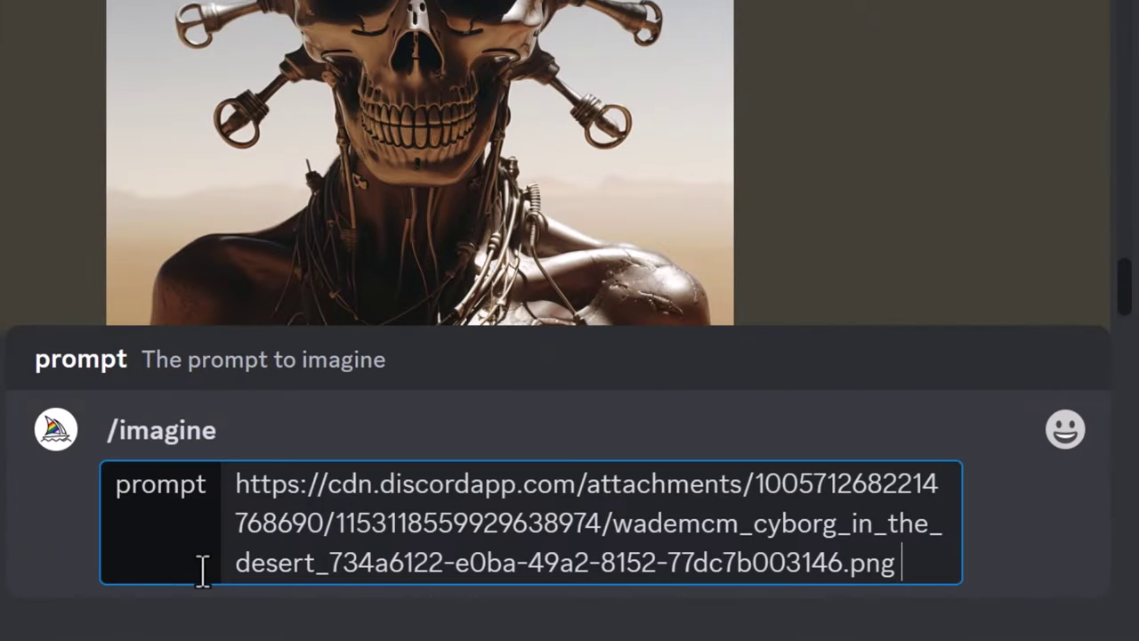
{"action": "type", "text": "tatooine sith"}
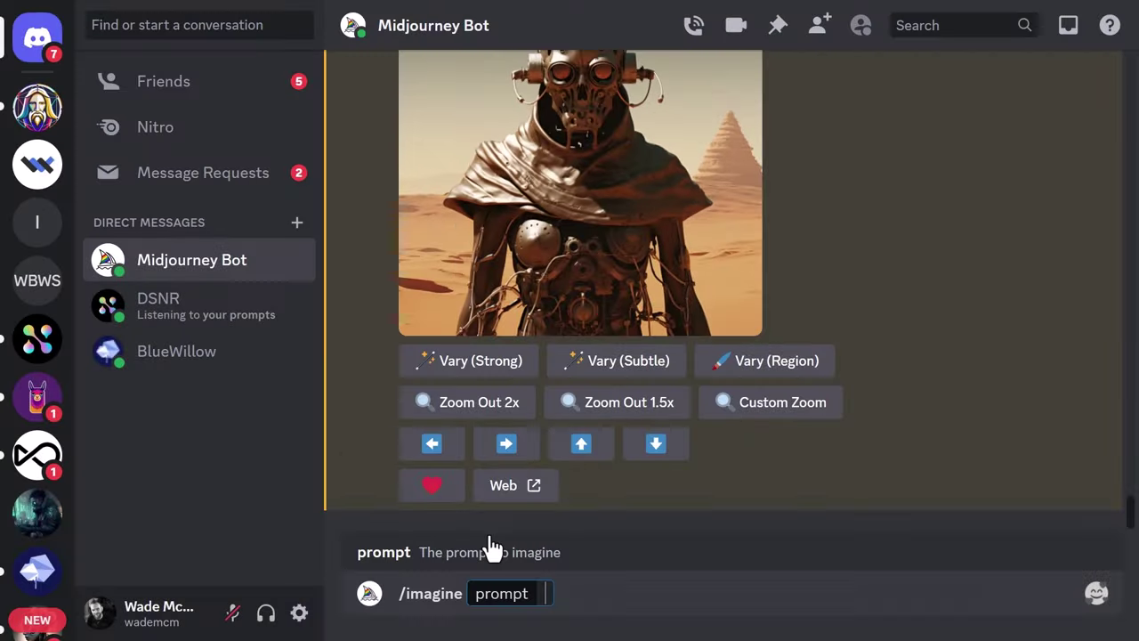
Step: Send the Sith image link with 'a cyborg skull with fire in its eyes' and upscale image 4
{"action": "key", "text": "ctrl+v"}
{"action": "type", "text": "fire from the eye"}
{"action": "left_click_drag", "start_coordinate": [611, 595], "coordinate": [824, 596]}
{"action": "type", "text": "a cyborg skull eityh fire in it's eyes"}
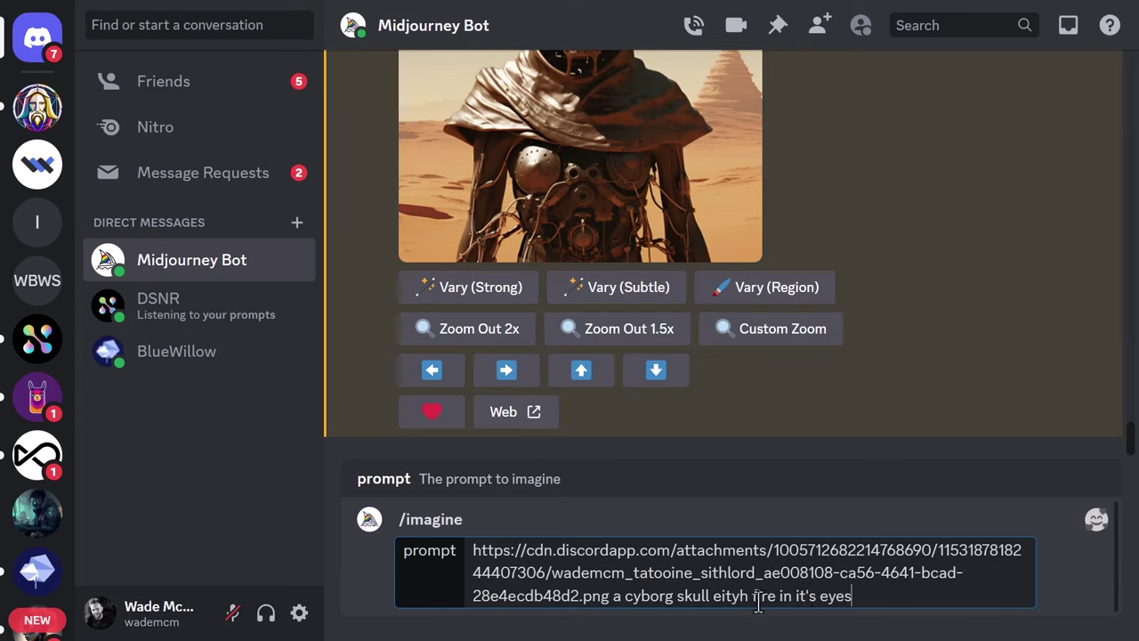
{"action": "key", "text": "Return"}
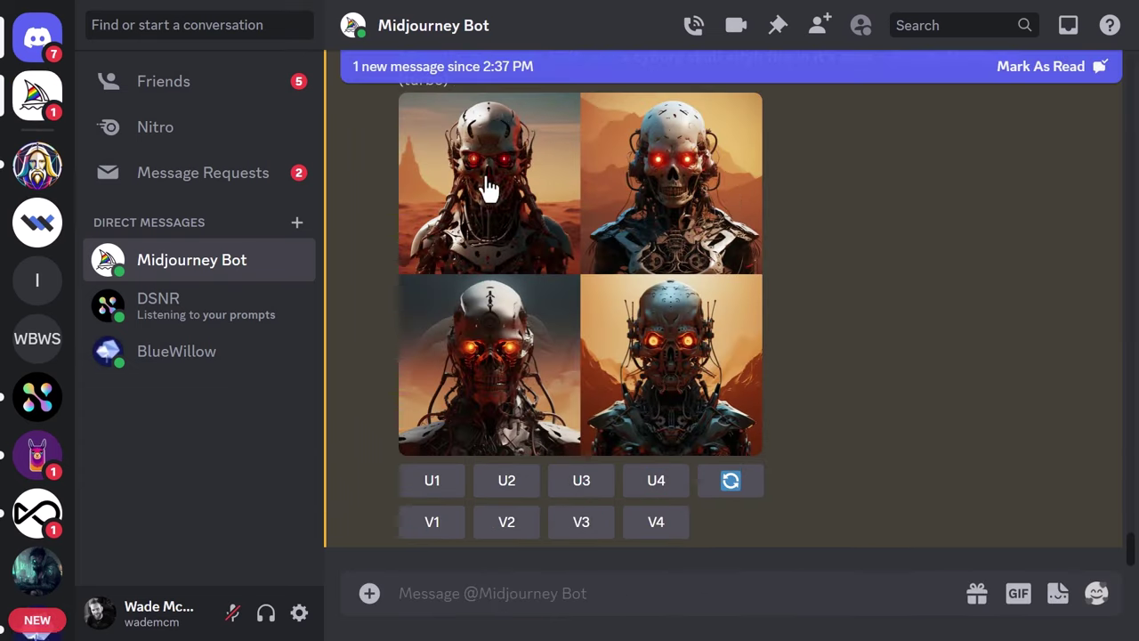
{"action": "left_click", "coordinate": [656, 365]}
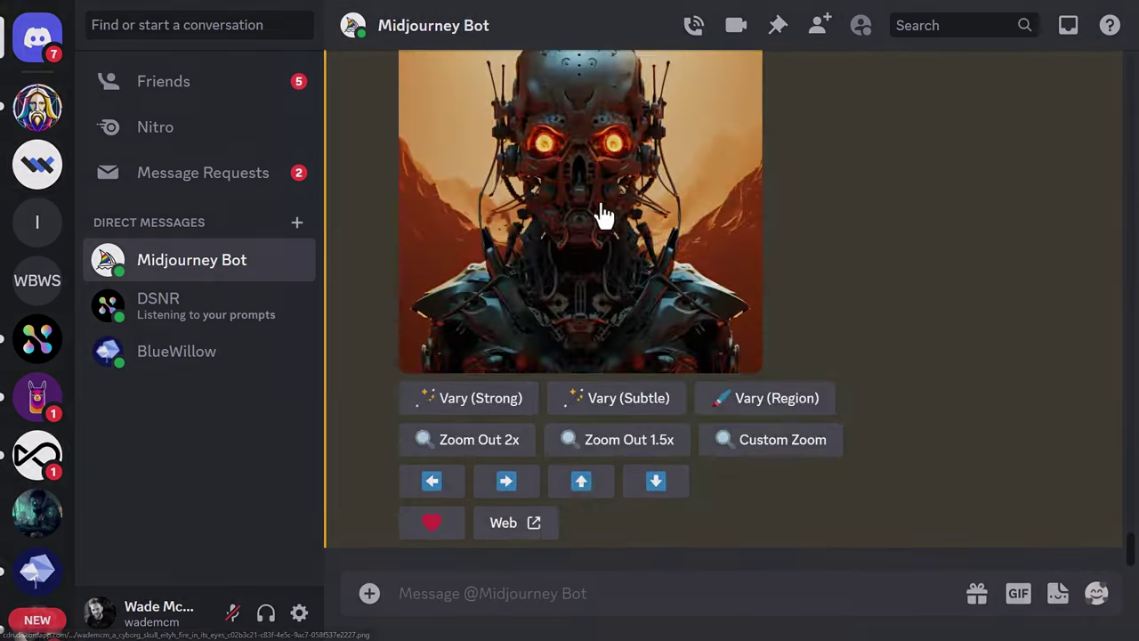
{"action": "left_click", "coordinate": [600, 216]}
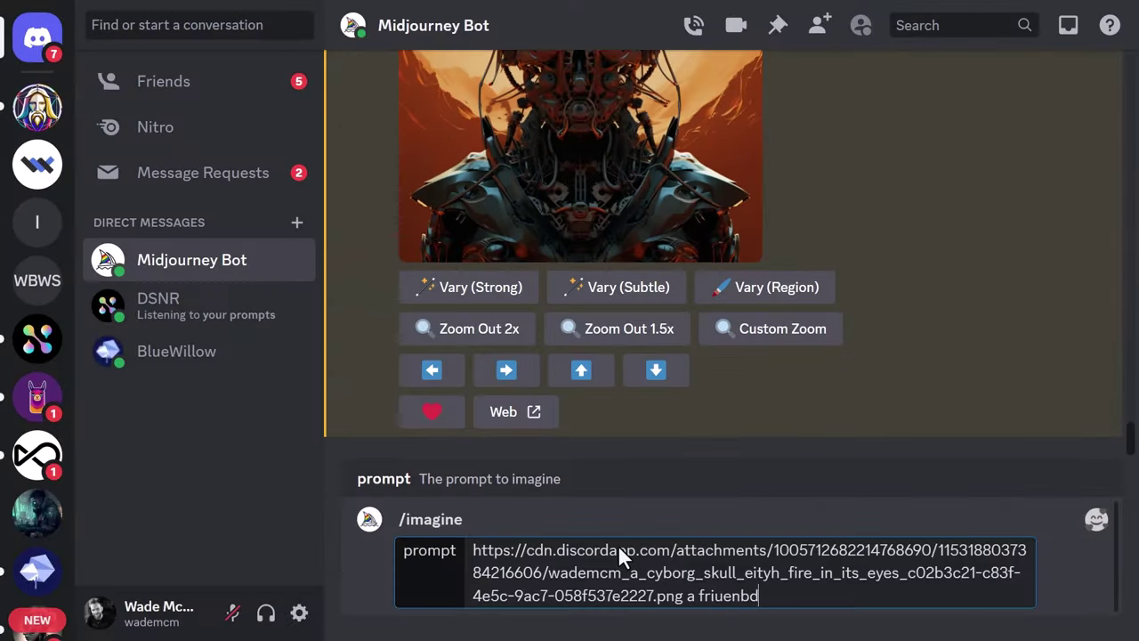
Step: Send the 'a friendly smile' prompt and upscale the first red-haired girl image
{"action": "key", "text": "BackSpace"}
{"action": "key", "text": "BackSpace"}
{"action": "key", "text": "BackSpace"}
{"action": "key", "text": "BackSpace"}
{"action": "key", "text": "BackSpace"}
{"action": "type", "text": "endly smile"}
{"action": "key", "text": "Return"}
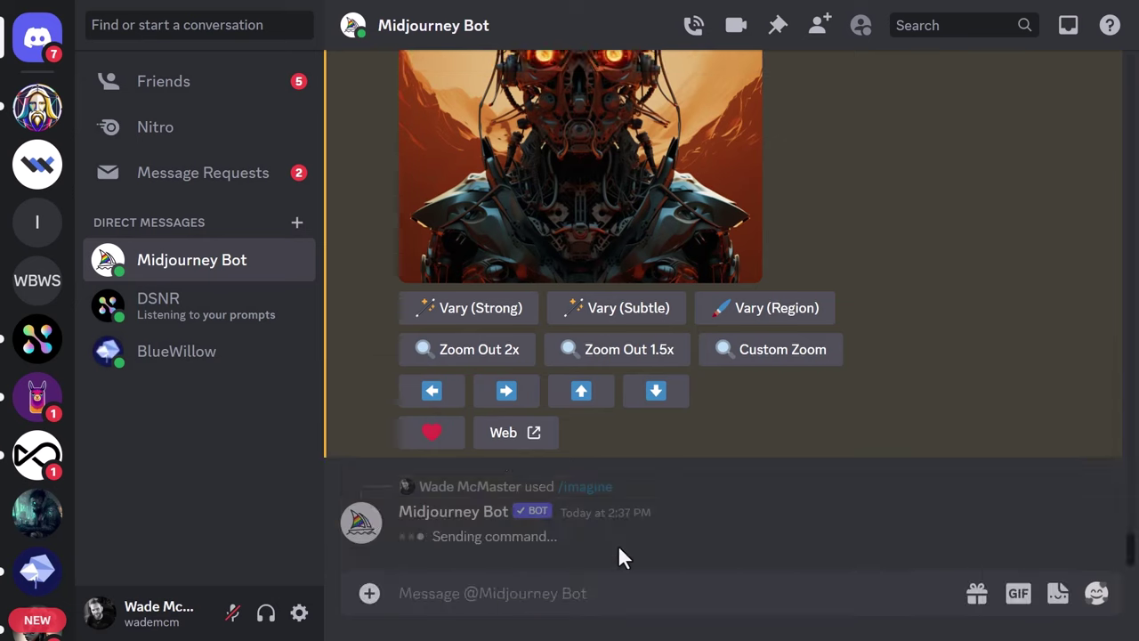
{"action": "left_click", "coordinate": [432, 480]}
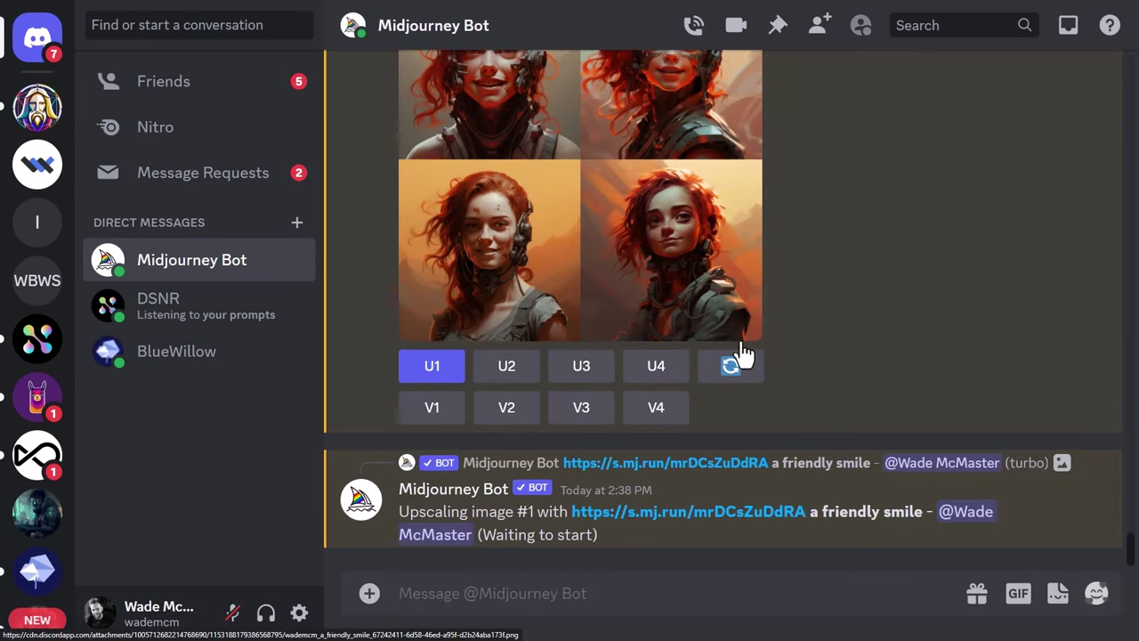
{"action": "left_click", "coordinate": [635, 245]}
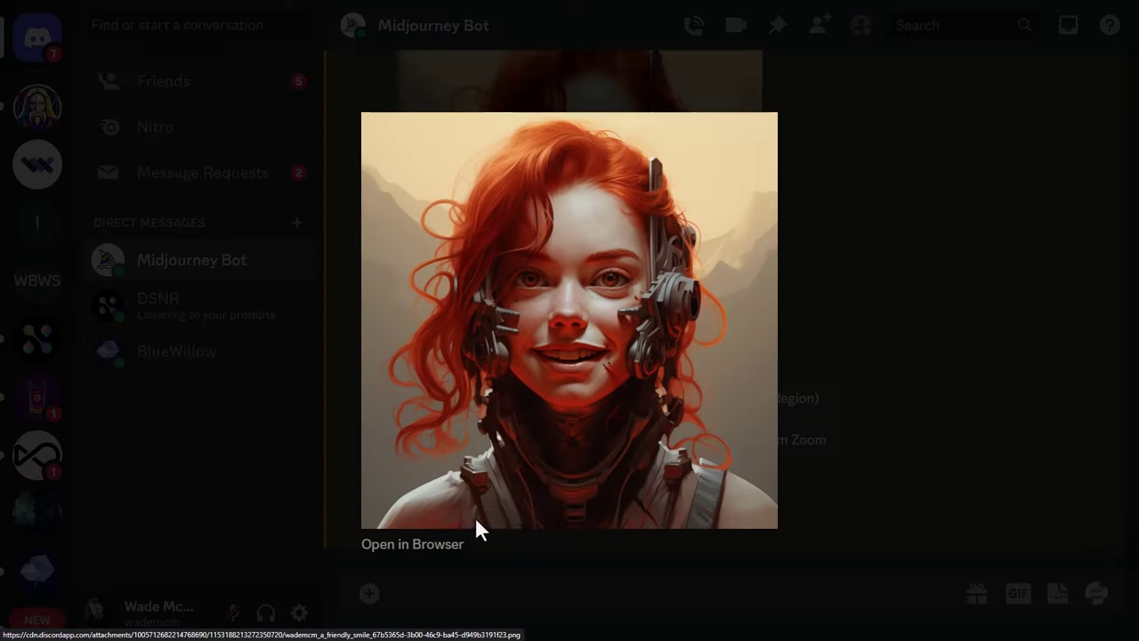
{"action": "left_click", "coordinate": [516, 596]}
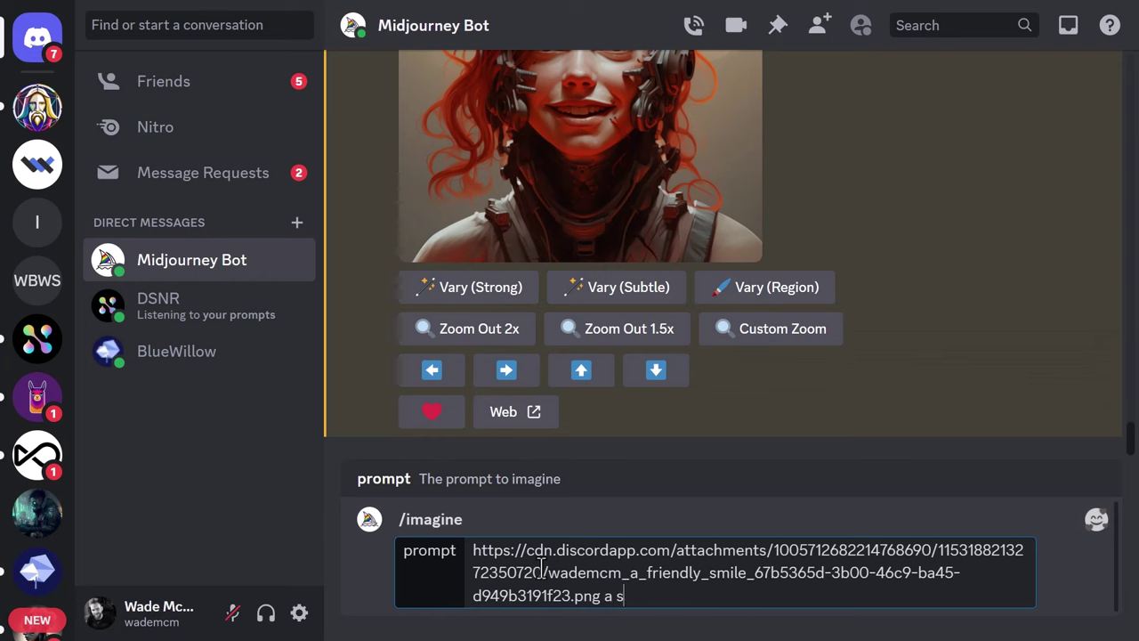
Step: Send 'a smiling skull, fire for hair, hyper realism, nightmare mode' and upscale image 2
{"action": "type", "text": "miling skull, fire for hair, hyper realism, nightm"}
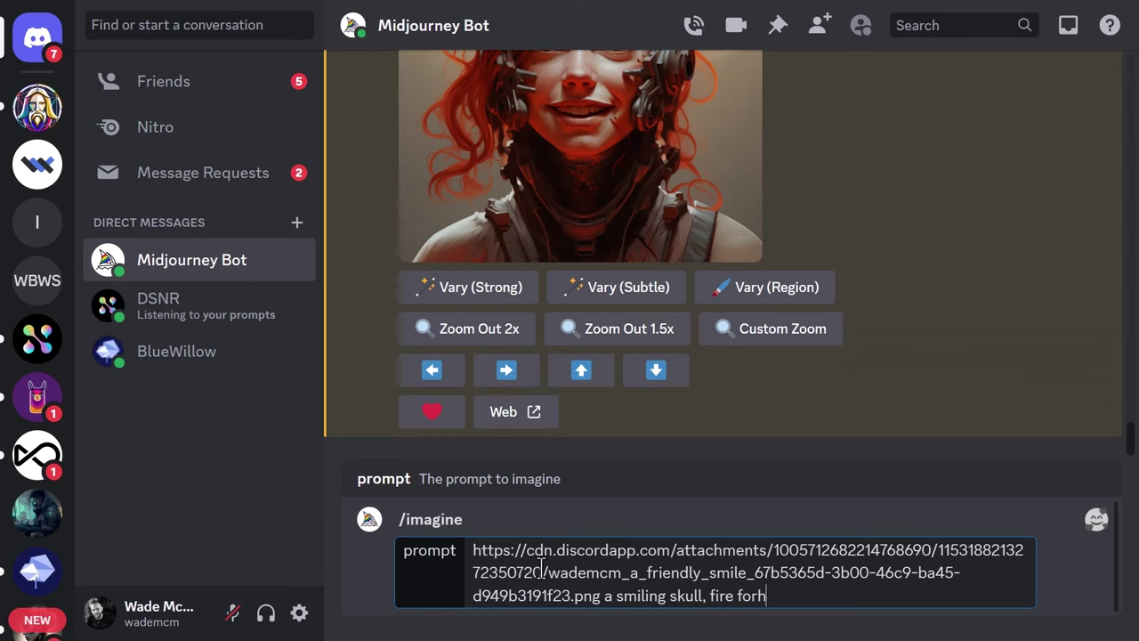
{"action": "type", "text": "are mode"}
{"action": "key", "text": "Return"}
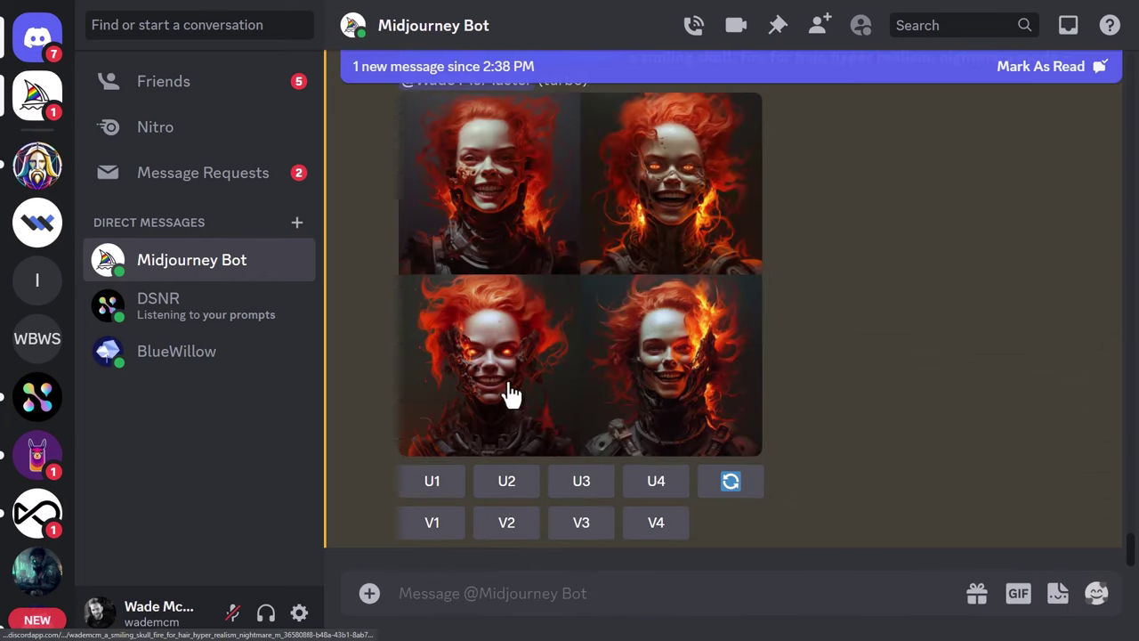
{"action": "left_click", "coordinate": [506, 478]}
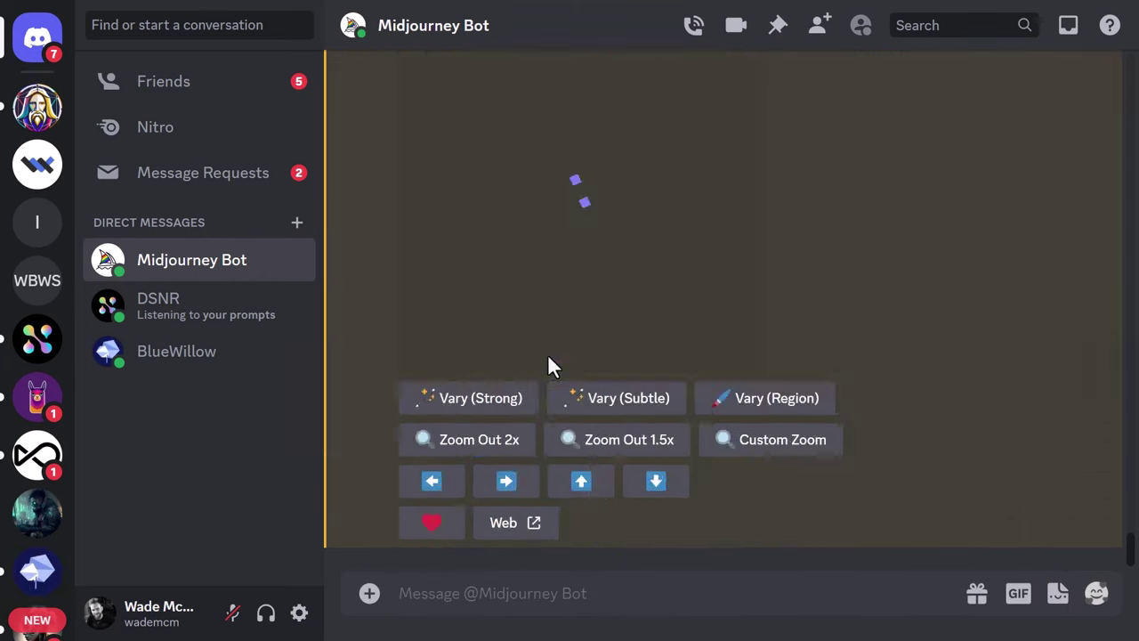
{"action": "left_click", "coordinate": [547, 353]}
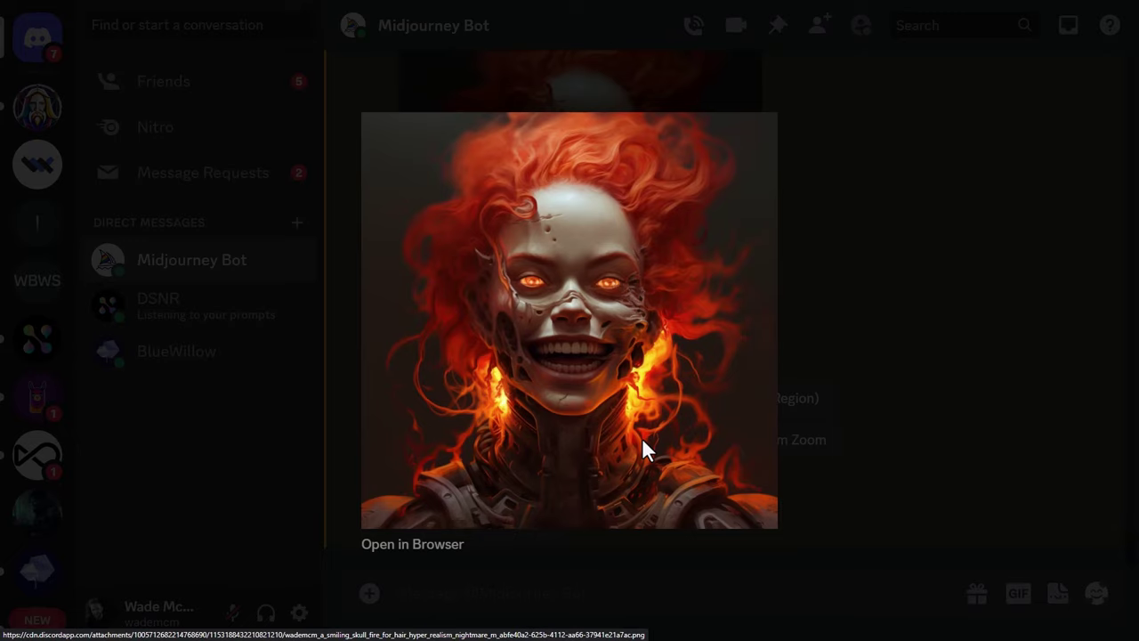
{"action": "left_click", "coordinate": [509, 570]}
Step: Prompt the fiery skull link with 'the joker with red fire hair' and upscale image 2
{"action": "type", "text": "/imagine prompt"}
{"action": "key", "text": "ctrl+v"}
{"action": "type", "text": "the joker with red fire hair"}
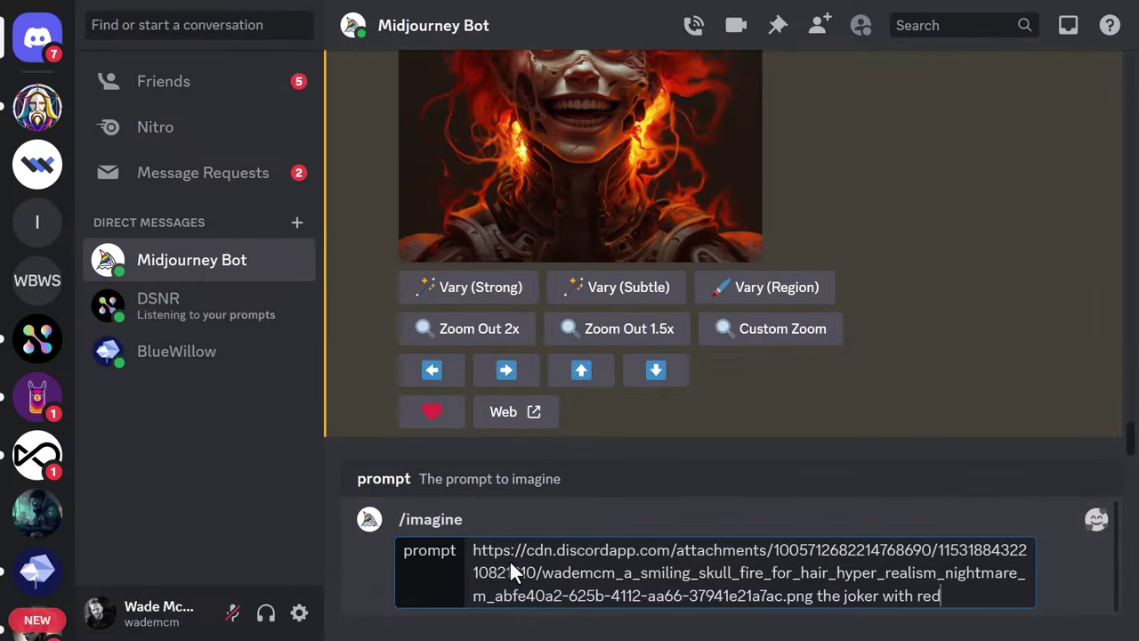
{"action": "key", "text": "Return"}
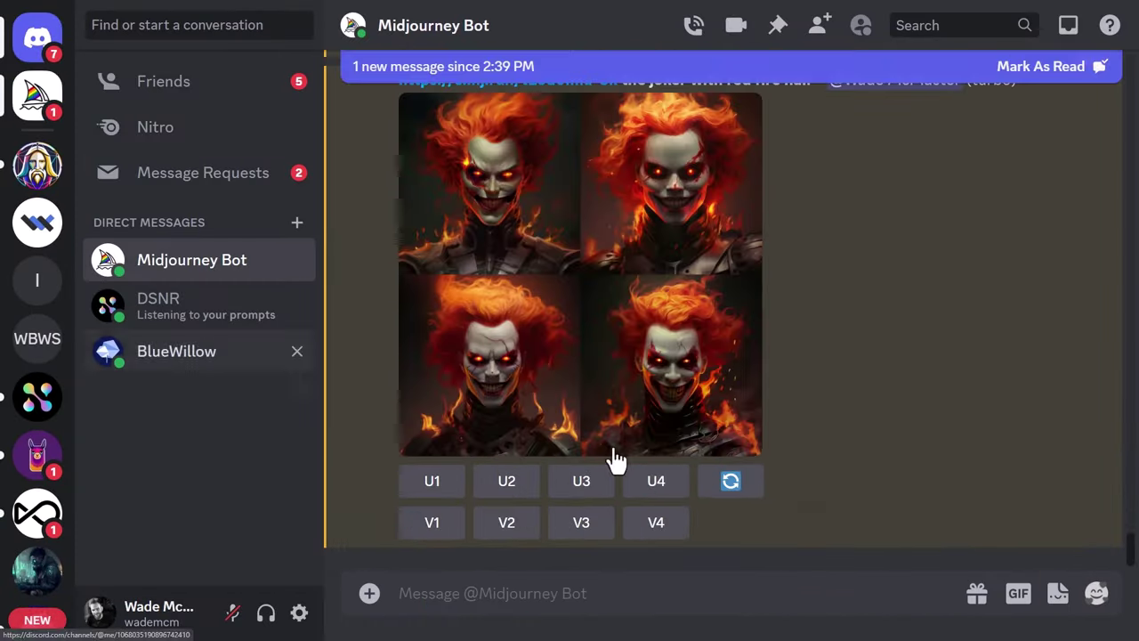
{"action": "left_click", "coordinate": [506, 480]}
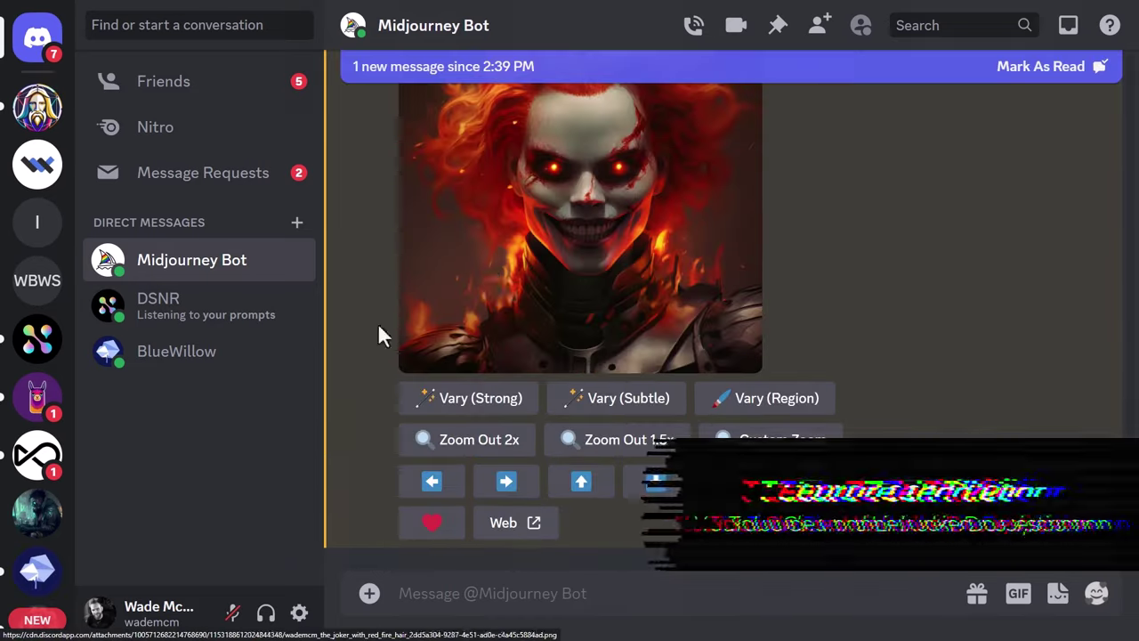
{"action": "left_click", "coordinate": [427, 356]}
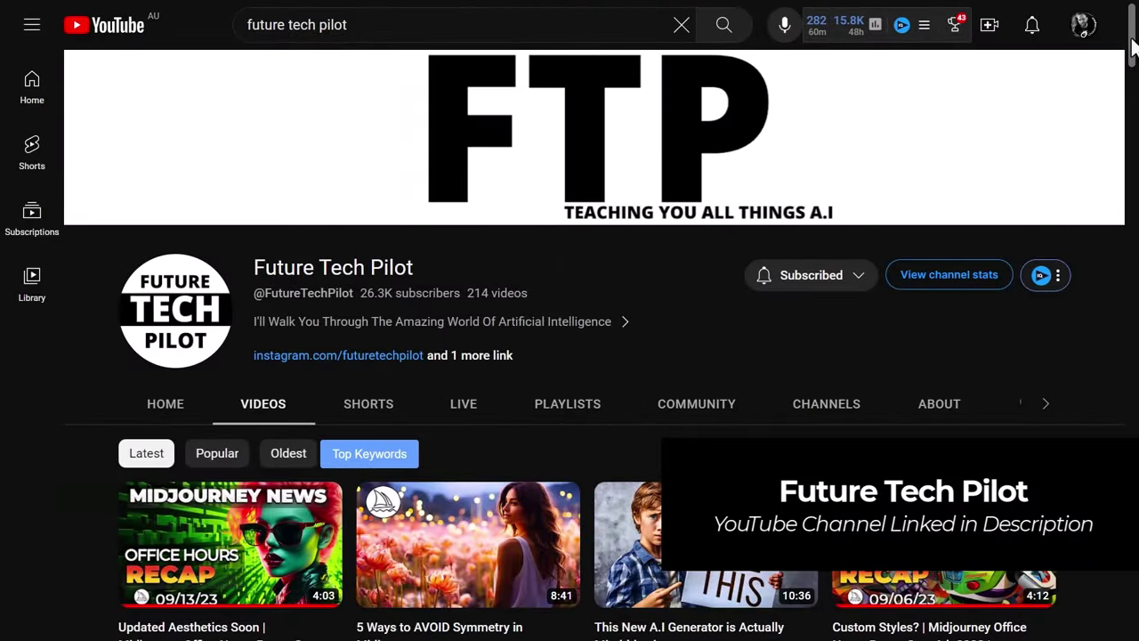
Step: Scroll down the Future Tech Pilot channel's videos page
{"action": "left_click_drag", "start_coordinate": [1133, 51], "coordinate": [1132, 309]}
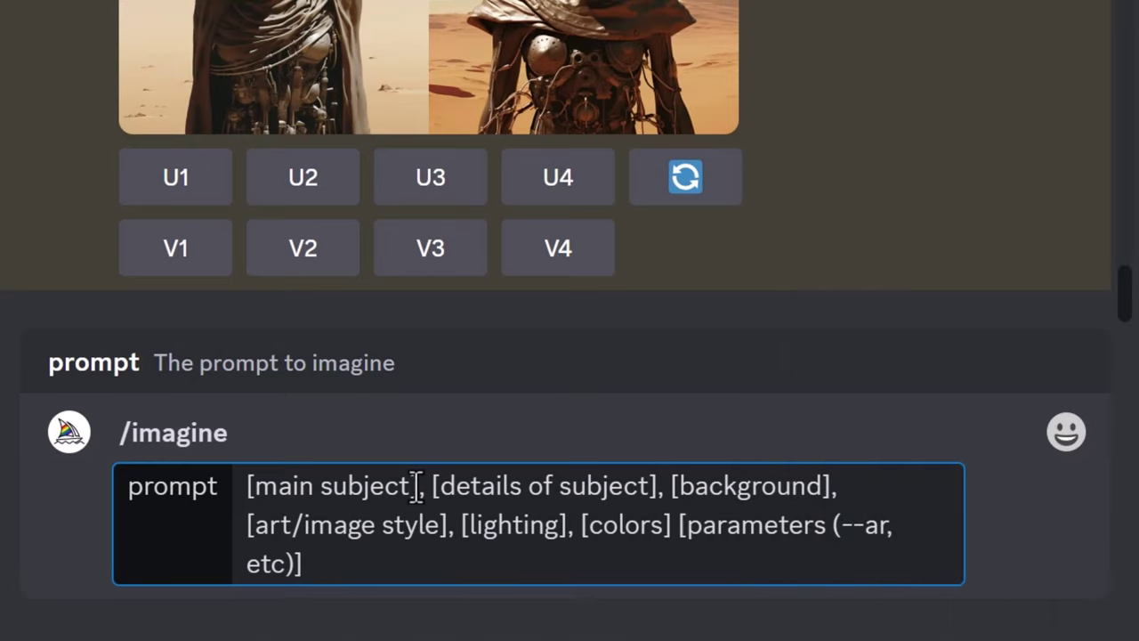
Step: Replace the subject, details and background placeholders with samurai warrior, armor details and sunset beach
{"action": "left_click_drag", "start_coordinate": [417, 488], "coordinate": [247, 498]}
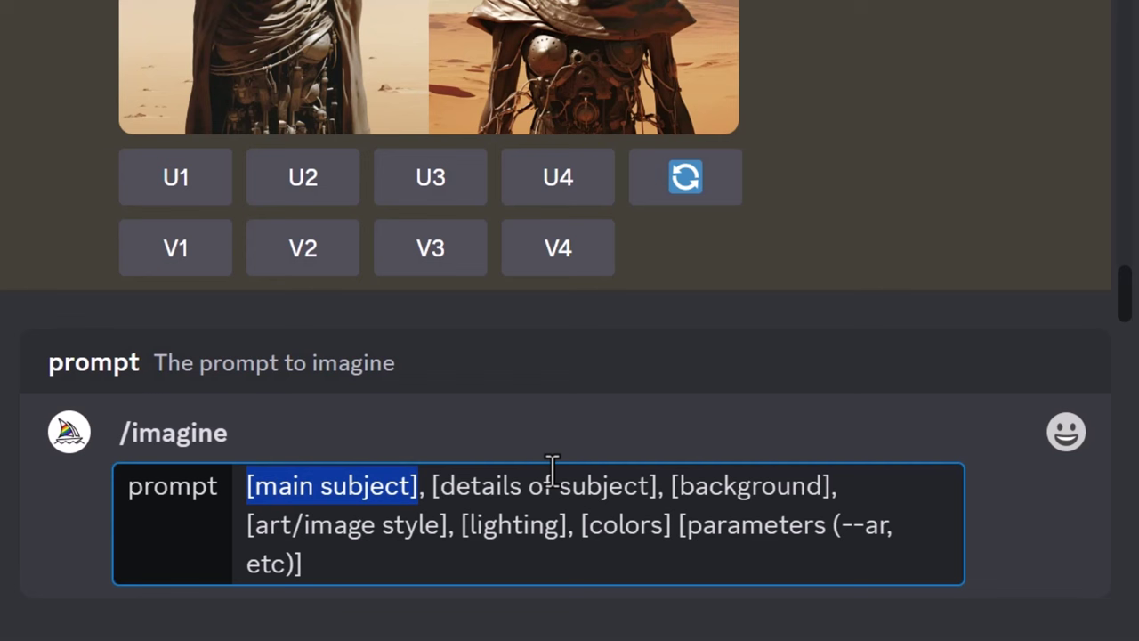
{"action": "type", "text": "a samurai warrior"}
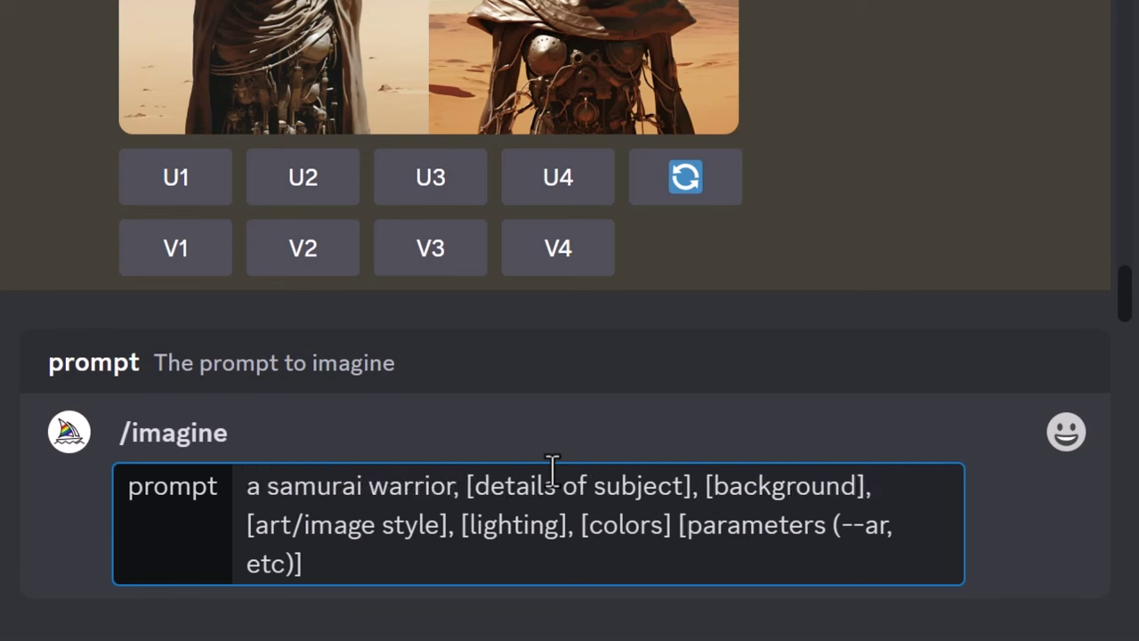
{"action": "left_click_drag", "start_coordinate": [466, 494], "coordinate": [698, 488]}
{"action": "type", "text": "red armor, battle damaged,"}
{"action": "left_click_drag", "start_coordinate": [804, 482], "coordinate": [466, 488]}
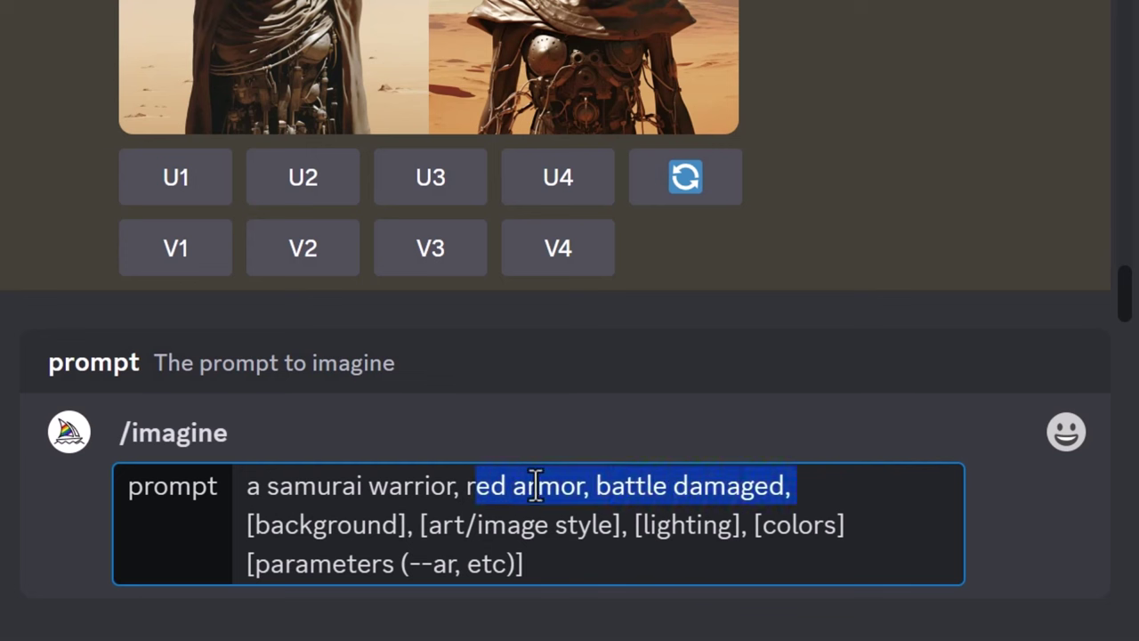
{"action": "left_click_drag", "start_coordinate": [406, 525], "coordinate": [250, 525]}
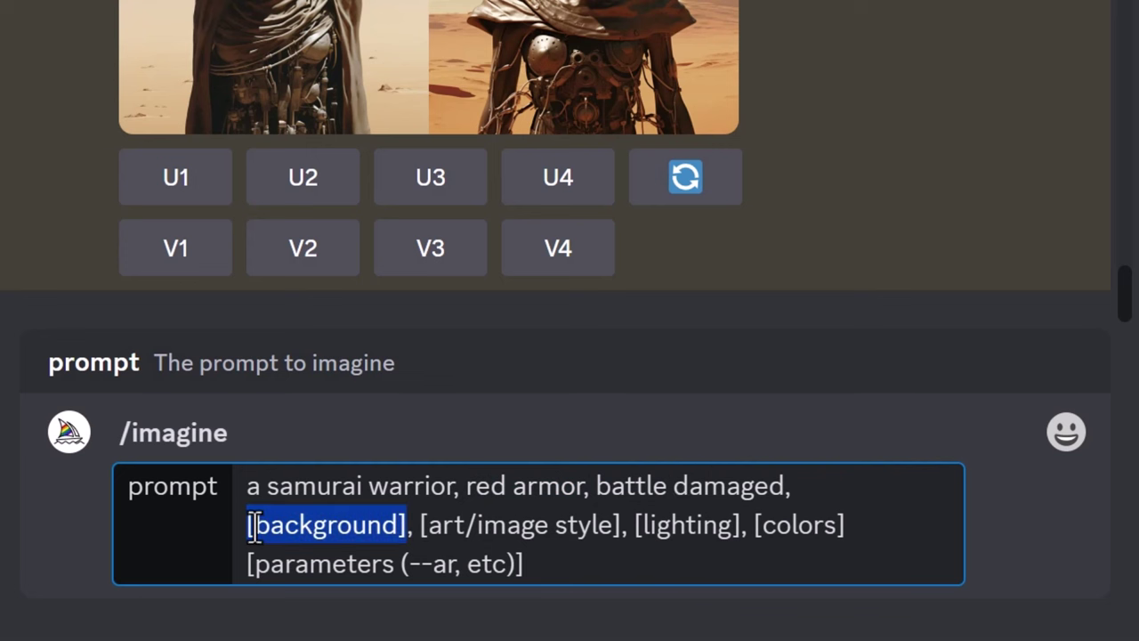
{"action": "type", "text": "on the beach during sunset"}
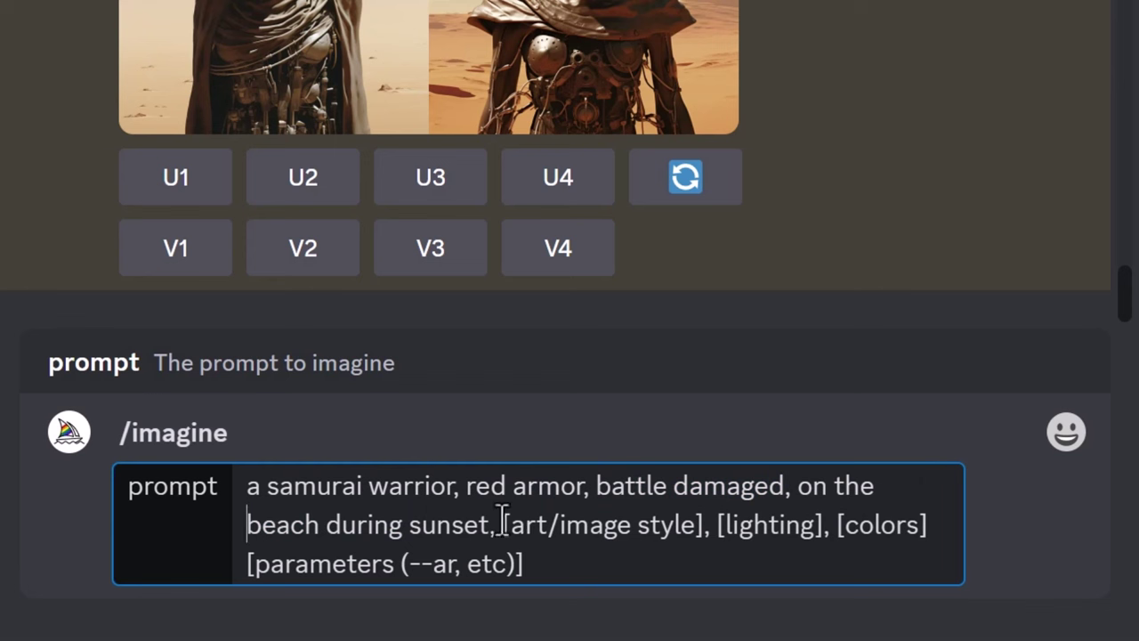
Step: Fill in 3D render style, cinematic golden lighting and warm colours, adding a comma after orange
{"action": "left_click_drag", "start_coordinate": [703, 525], "coordinate": [495, 534]}
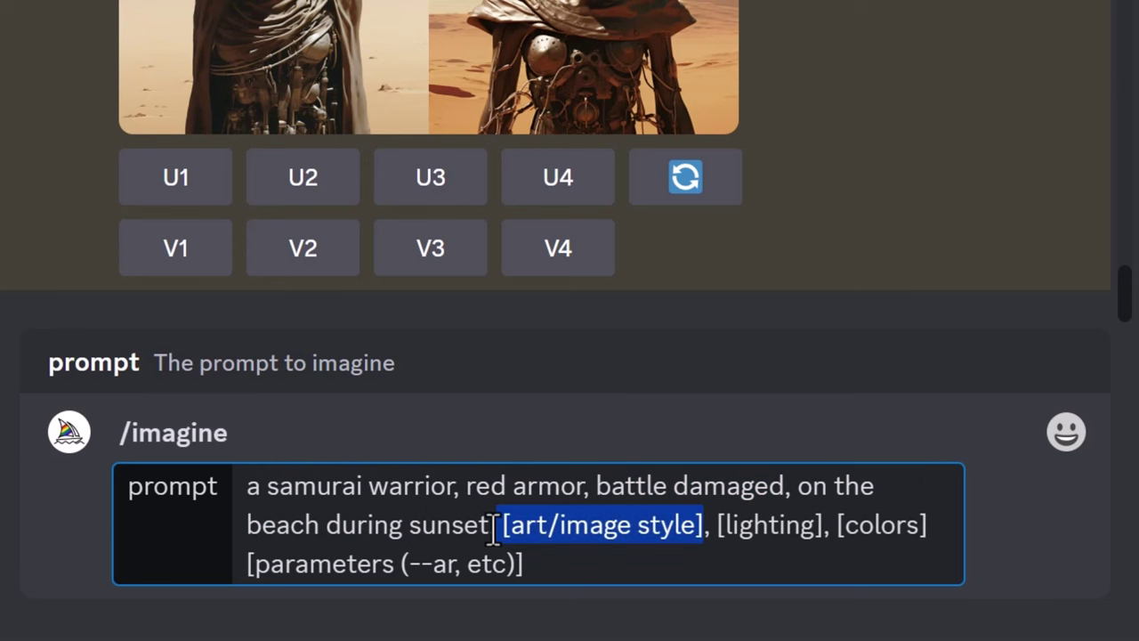
{"action": "type", "text": "a 3D render, unreal engine"}
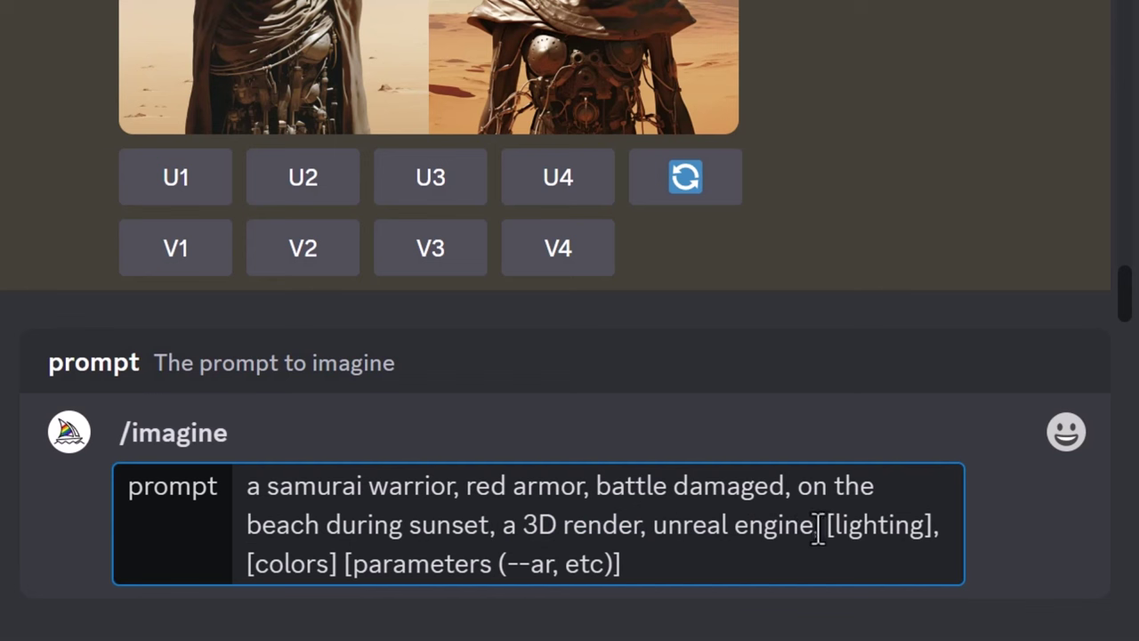
{"action": "left_click_drag", "start_coordinate": [819, 526], "coordinate": [932, 525]}
{"action": "type", "text": "Cinematic lighting, golden hour"}
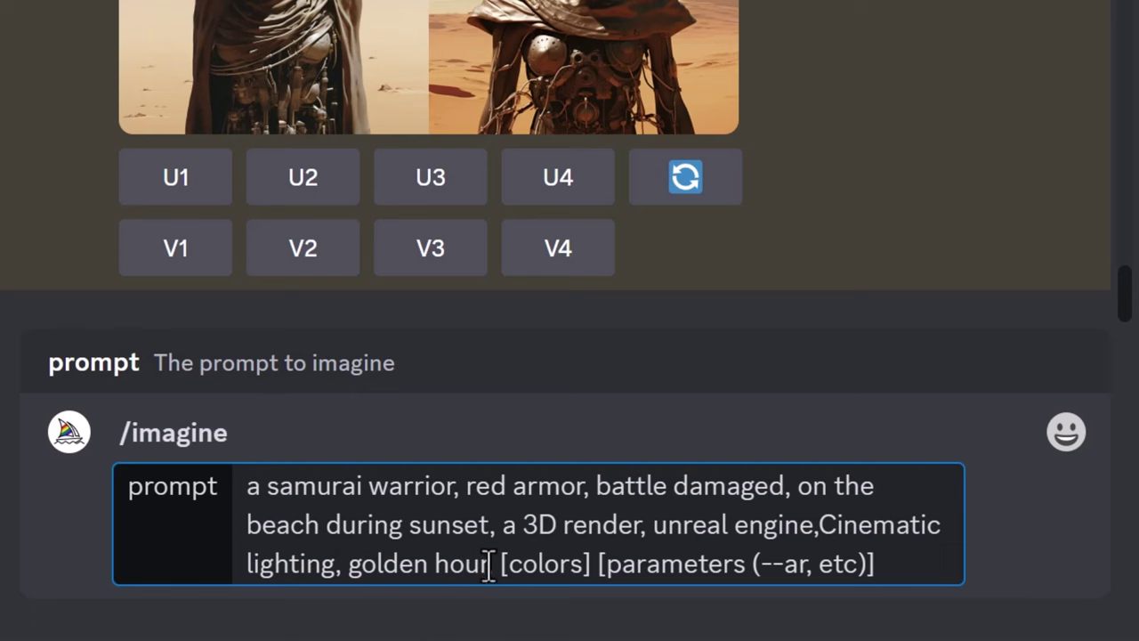
{"action": "left_click_drag", "start_coordinate": [499, 564], "coordinate": [590, 568]}
{"action": "type", "text": "warm tones, reds, orange yellow"}
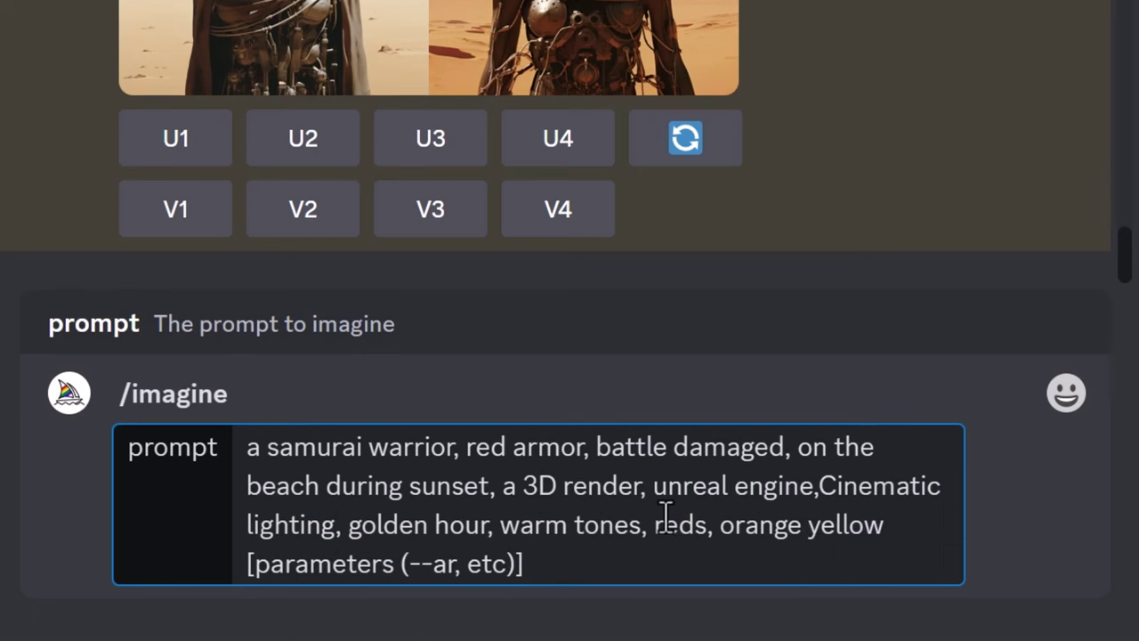
{"action": "left_click", "coordinate": [801, 527]}
{"action": "type", "text": ","}
Step: Delete the parameters placeholder, then undo the deletion to restore it
{"action": "left_click_drag", "start_coordinate": [539, 565], "coordinate": [244, 587]}
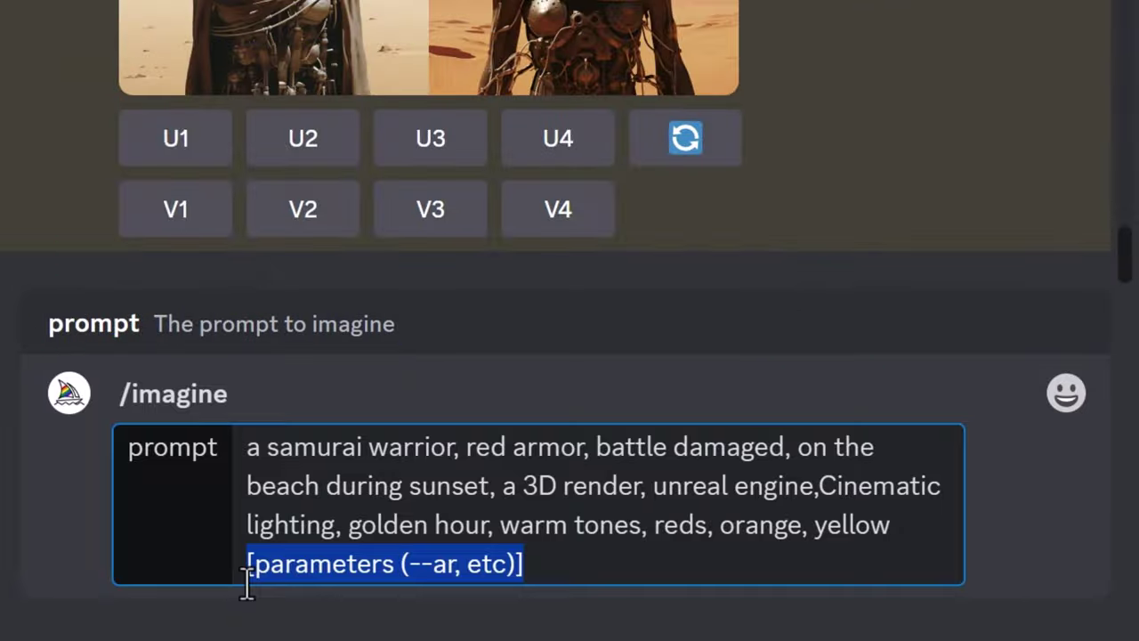
{"action": "key", "text": "BackSpace"}
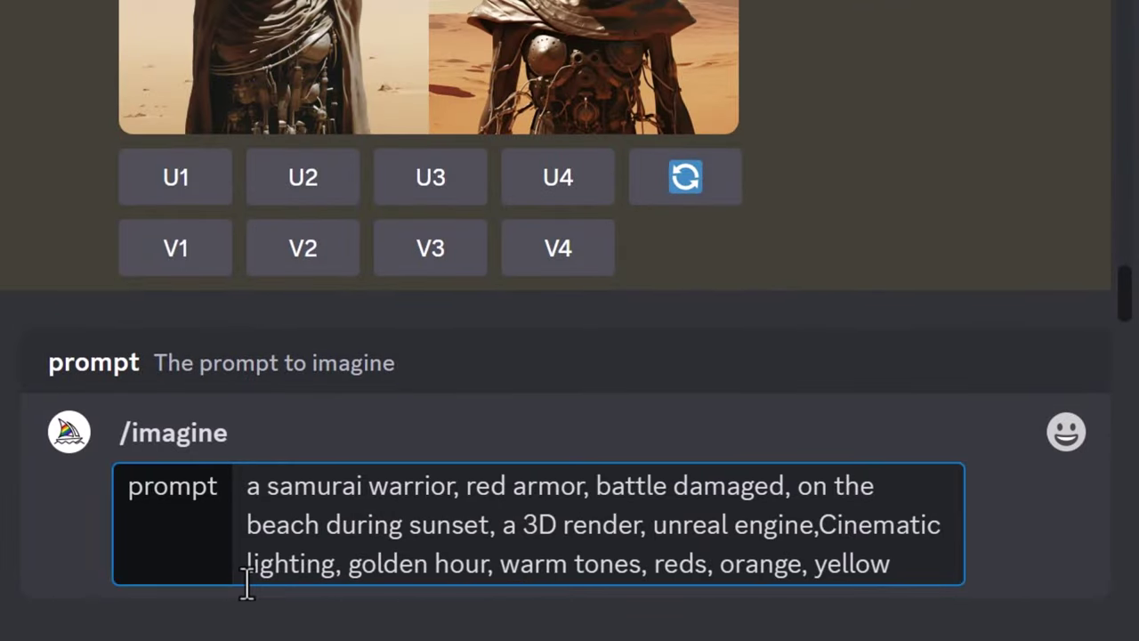
{"action": "key", "text": "ctrl+z"}
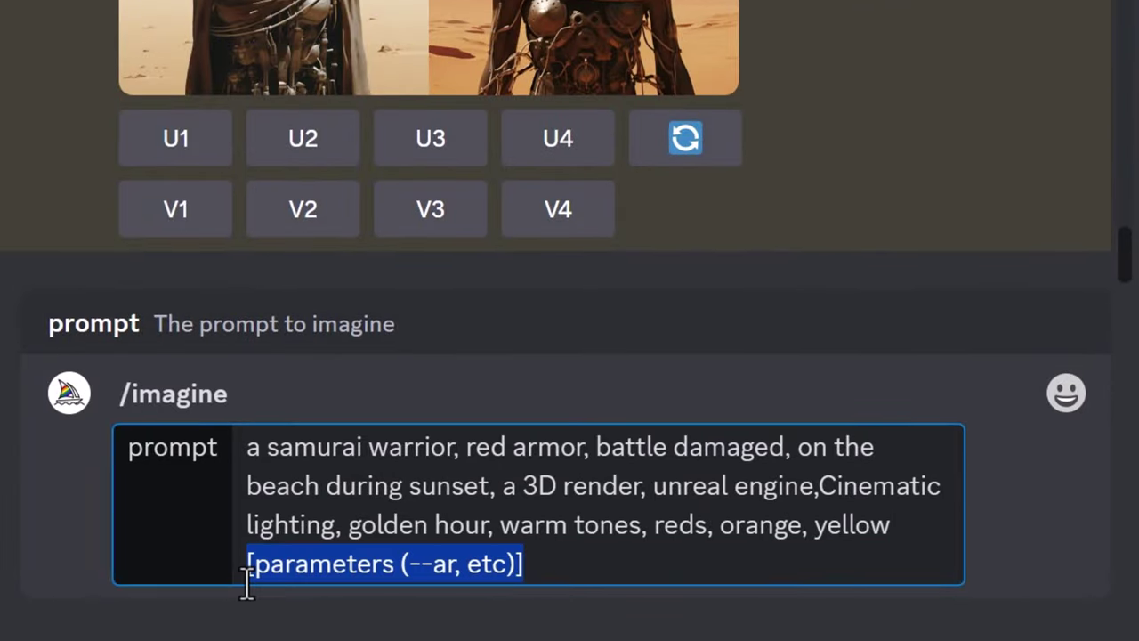
Step: Replace the parameters placeholder with ', --ar 16:9 --stylize 300'
{"action": "key", "text": "BackSpace"}
{"action": "type", "text": ", --ar 16:9"}
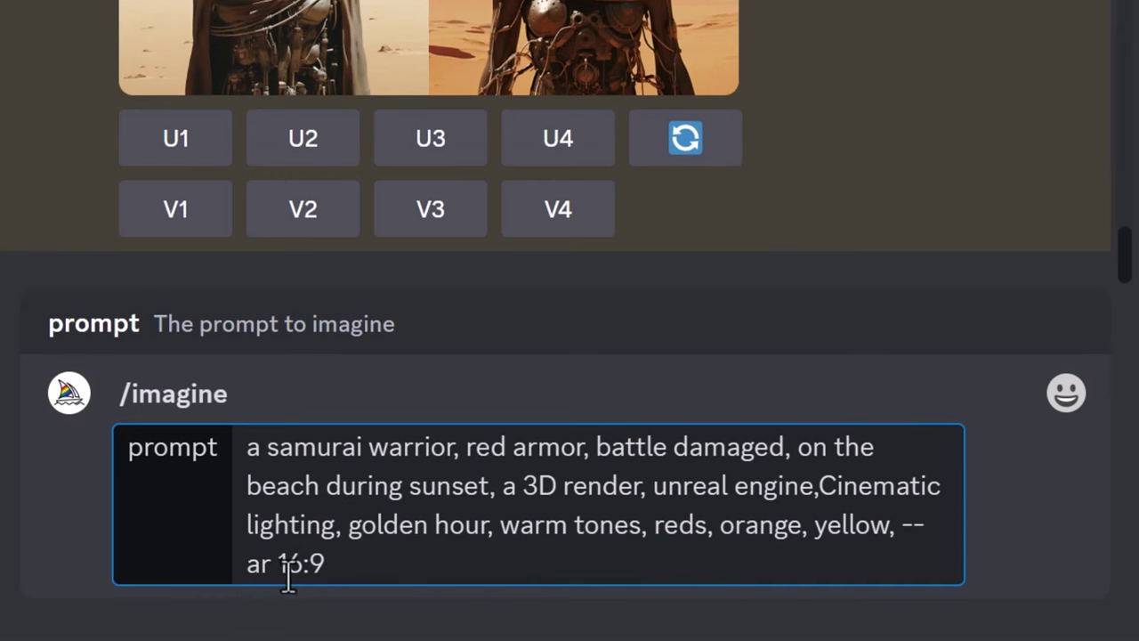
{"action": "type", "text": " --stylize 300"}
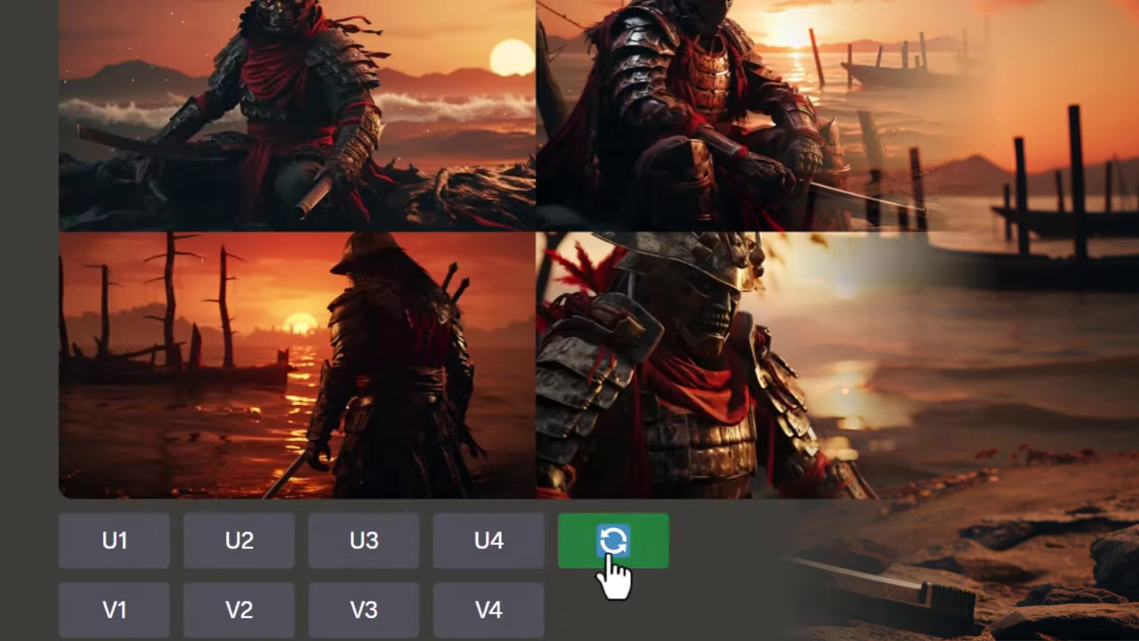
Step: Reroll the samurai prompt with 'a massive fire,' inserted after sunset and submit it
{"action": "left_click", "coordinate": [610, 545]}
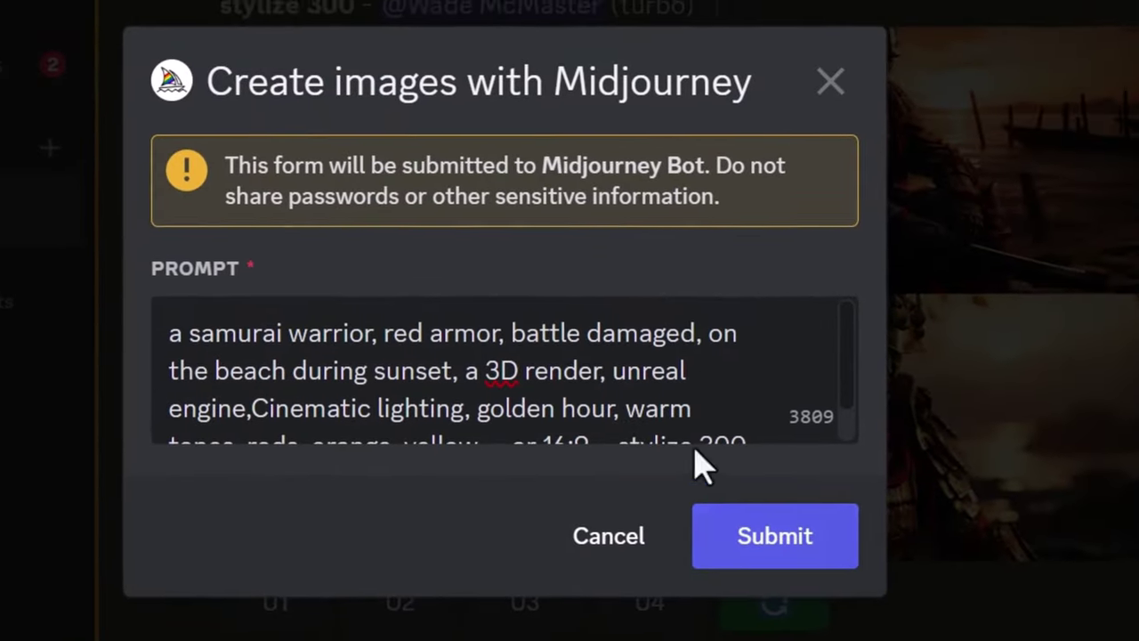
{"action": "left_click", "coordinate": [570, 322]}
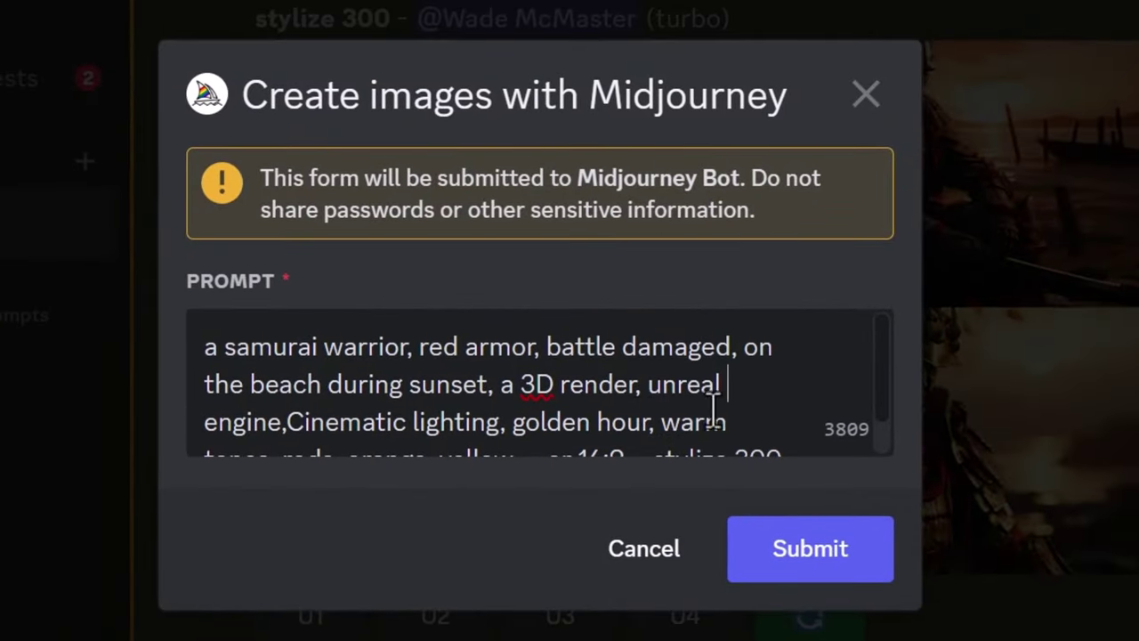
{"action": "scroll", "coordinate": [471, 349], "scroll_direction": "down", "scroll_amount": 1}
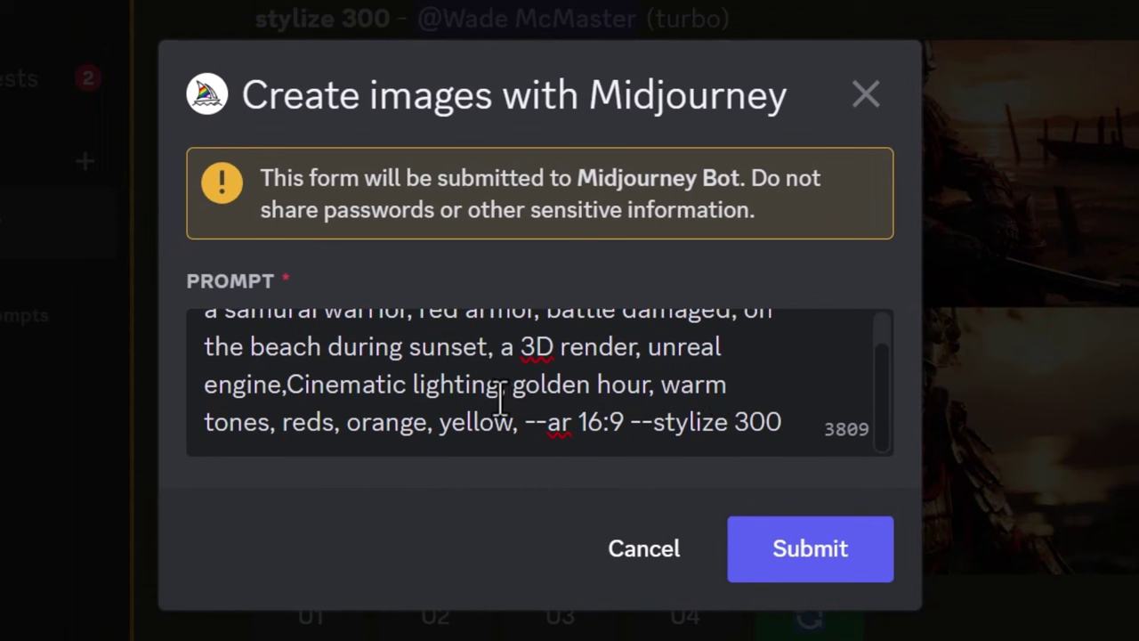
{"action": "left_click_drag", "start_coordinate": [522, 431], "coordinate": [336, 433]}
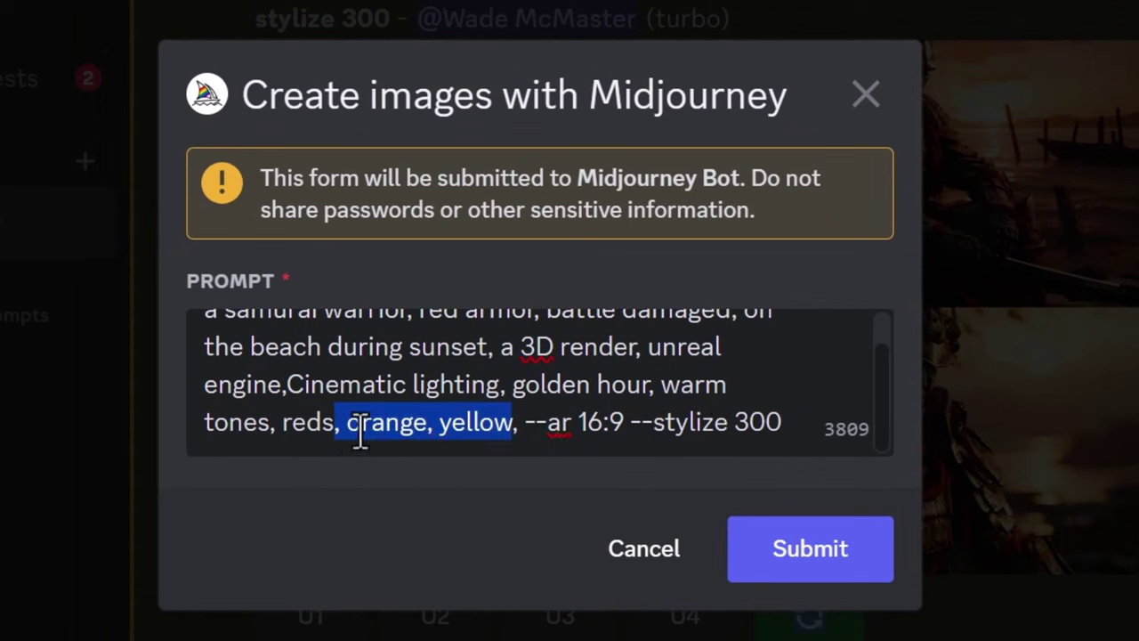
{"action": "scroll", "coordinate": [345, 402], "scroll_direction": "up", "scroll_amount": 1}
{"action": "left_click", "coordinate": [495, 386]}
{"action": "type", "text": "a massive fire, a"}
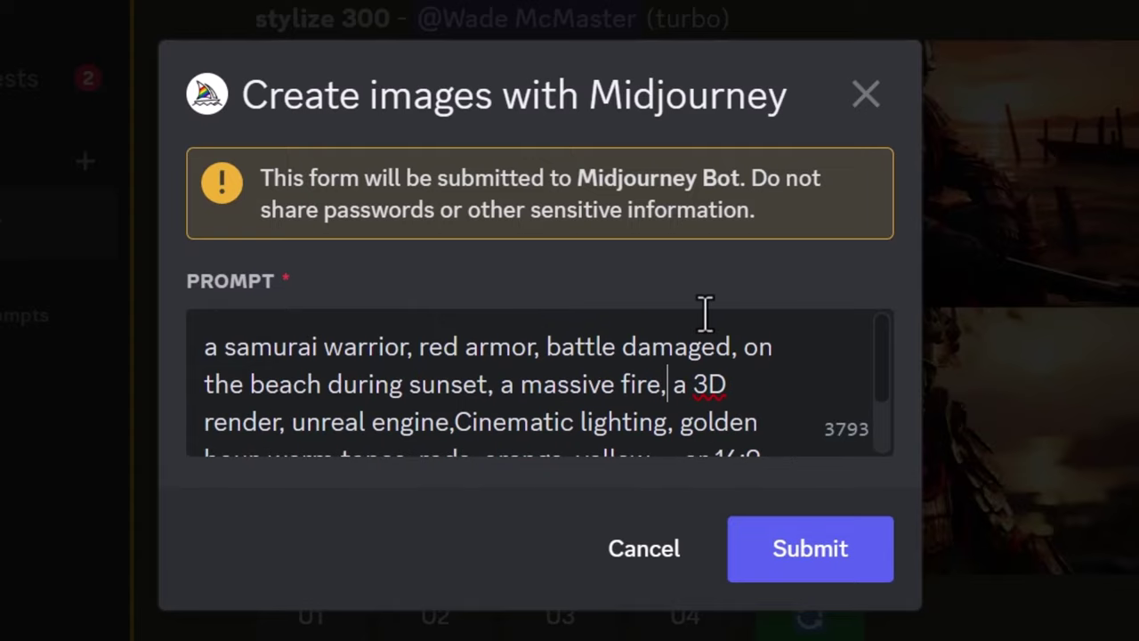
{"action": "left_click", "coordinate": [794, 570]}
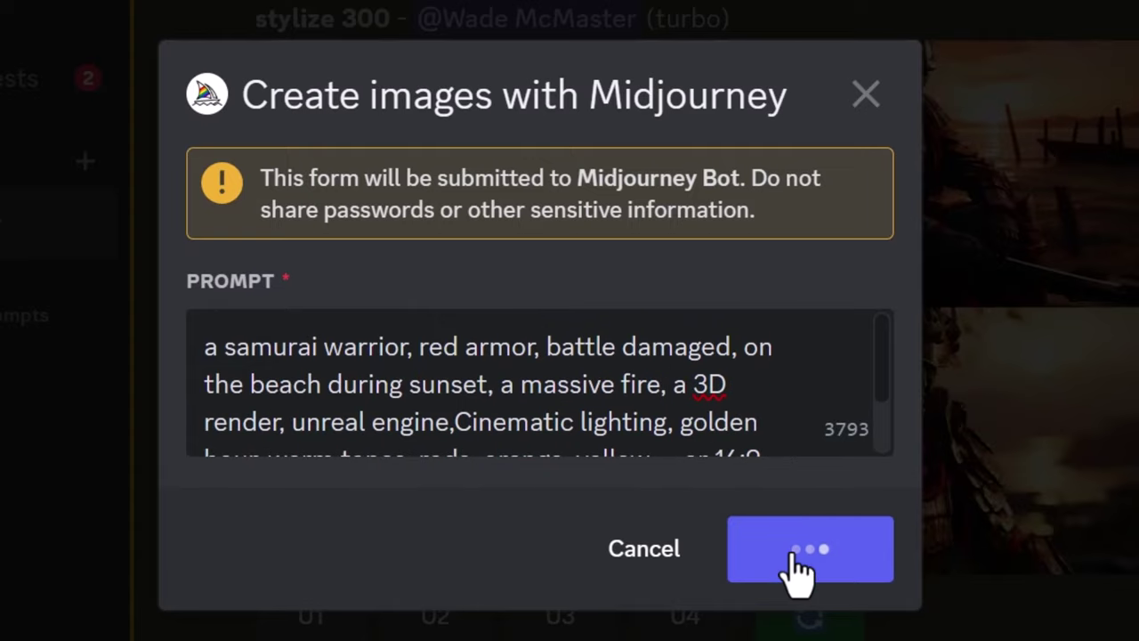